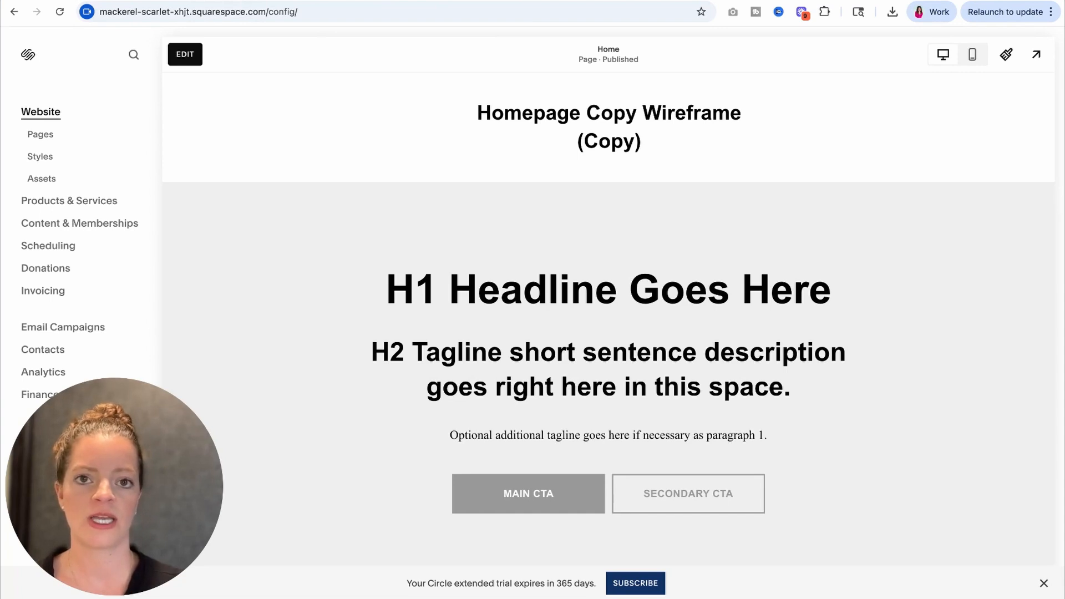
# Step: Start editing the home page's site header and set the site title to "925"
pyautogui.hotkey('ctrl', 'Tab')
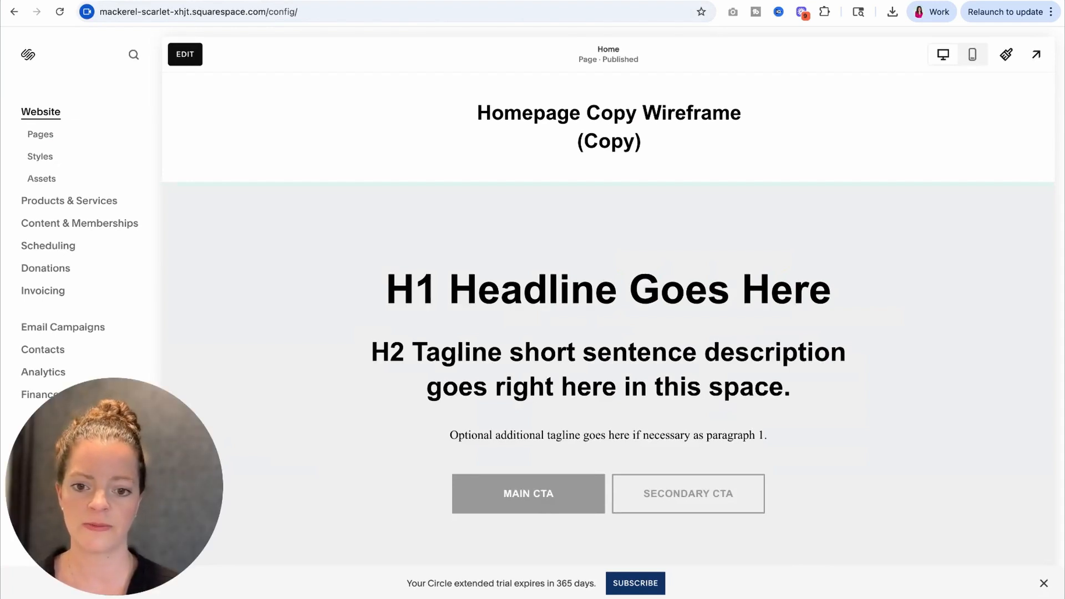
pyautogui.click(190, 56)
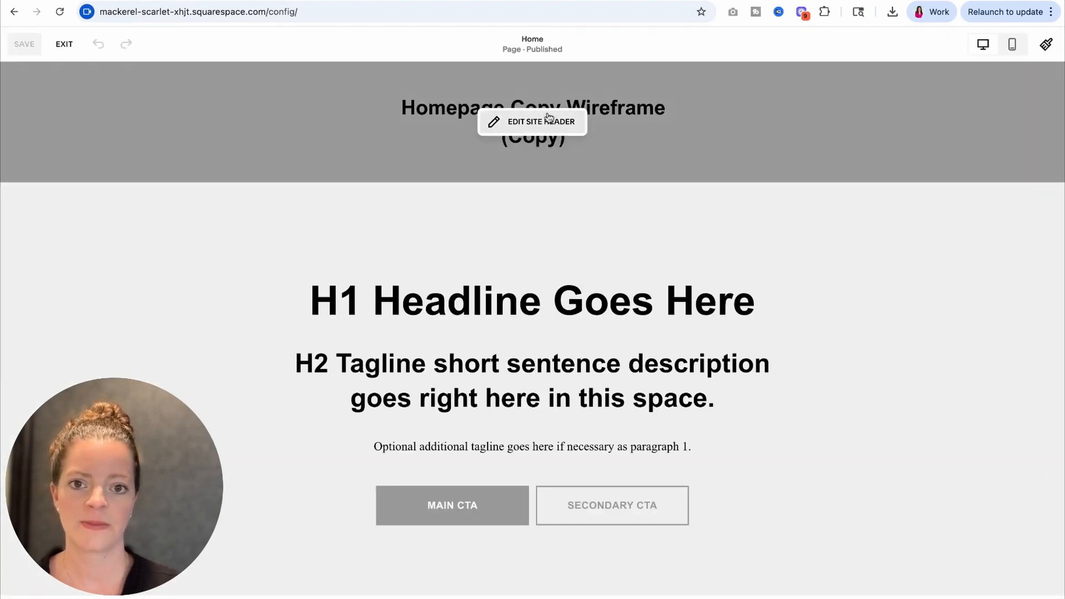
pyautogui.click(548, 118)
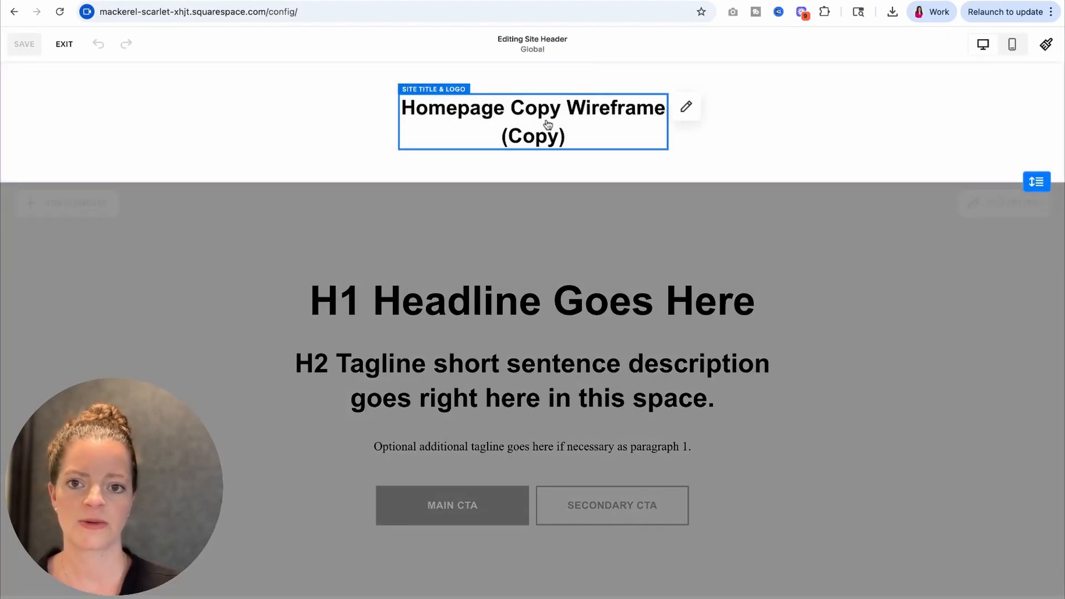
pyautogui.click(686, 113)
pyautogui.tripleClick(486, 234)
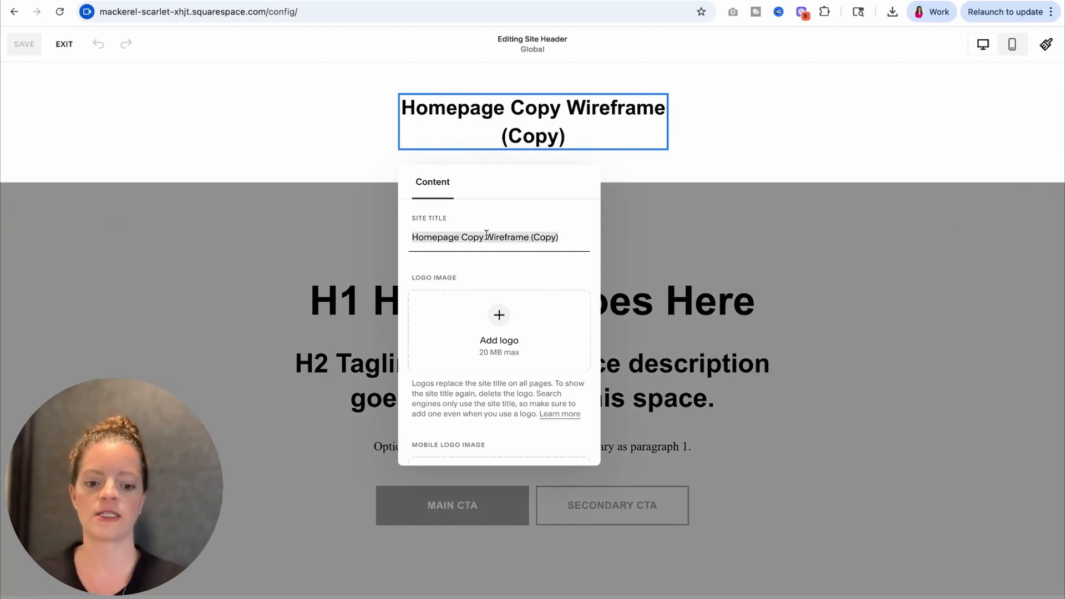
pyautogui.write('925')
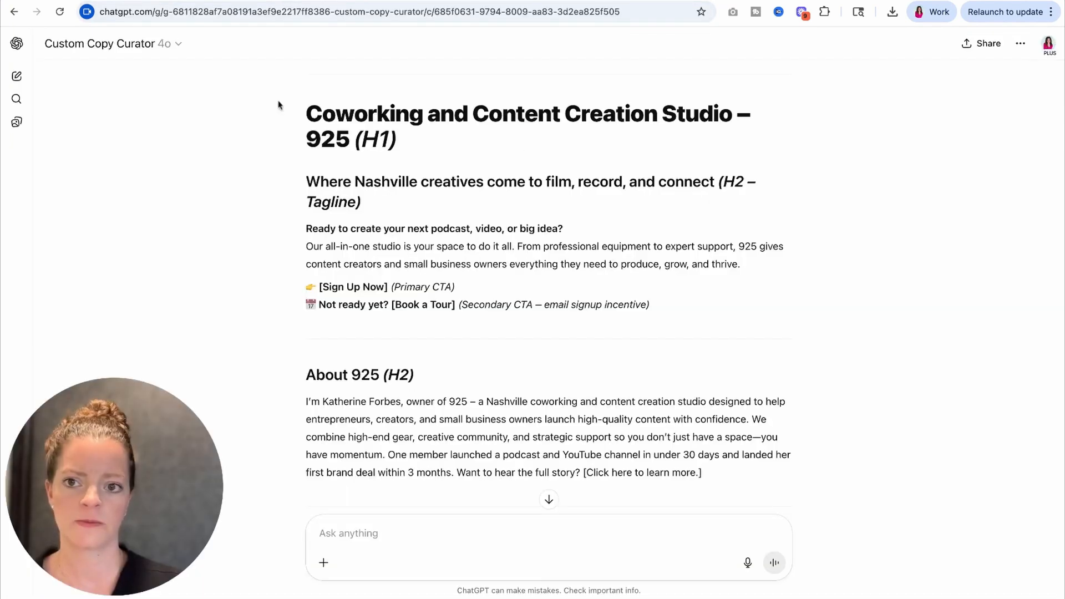
# Step: Copy the studio description from the ChatGPT headline and extend the site title to "925 | Coworking and Content Creation Studio"
pyautogui.moveTo(284, 110); pyautogui.dragTo(732, 114)
pyautogui.press('super+c')
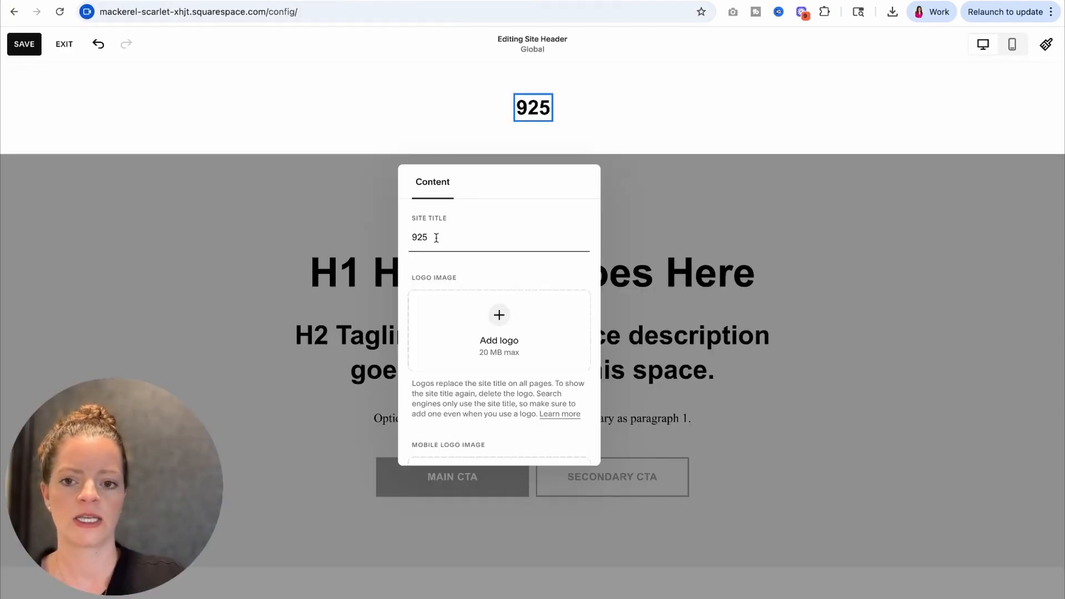
pyautogui.write('|')
pyautogui.press('super+v')
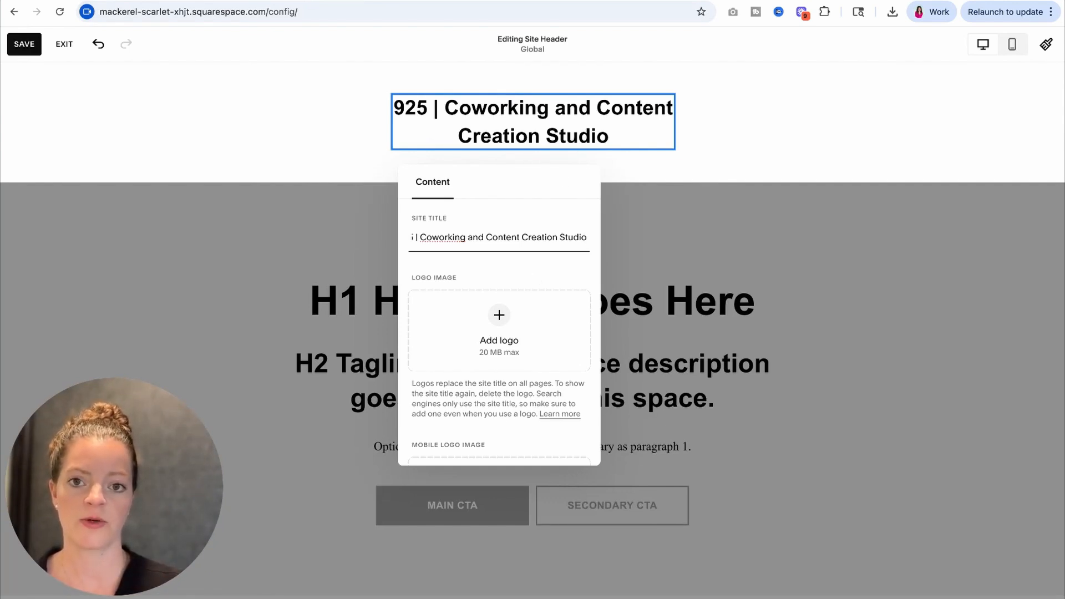
# Step: Cut the site title back to "925", then add "| Coworking and Content Creation Studio" to it again
pyautogui.moveTo(427, 238); pyautogui.dragTo(558, 239)
pyautogui.click(558, 238)
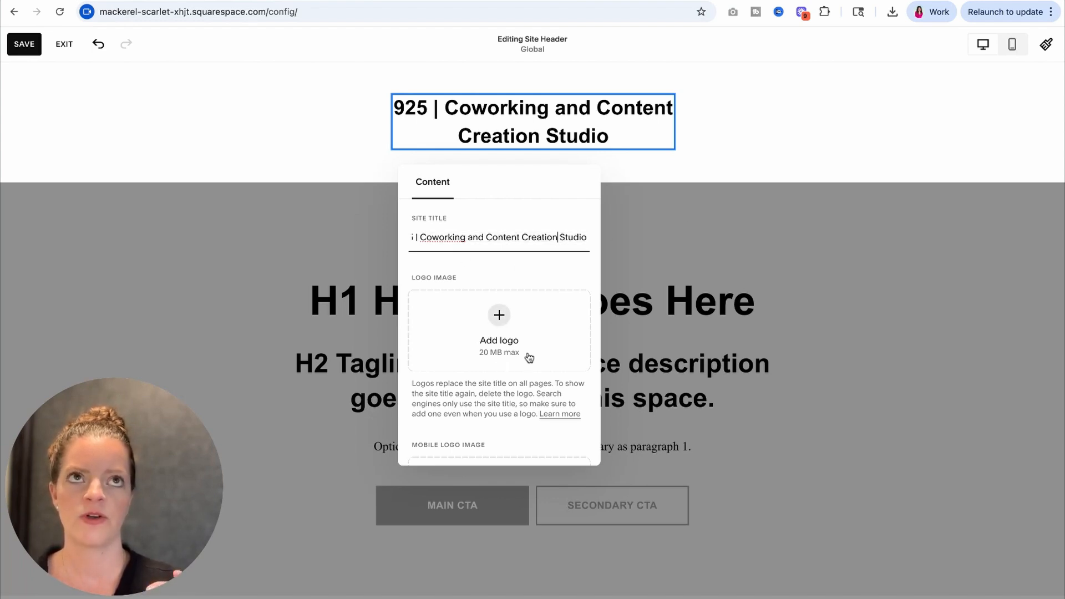
pyautogui.moveTo(421, 238); pyautogui.dragTo(420, 240)
pyautogui.press('super+c')
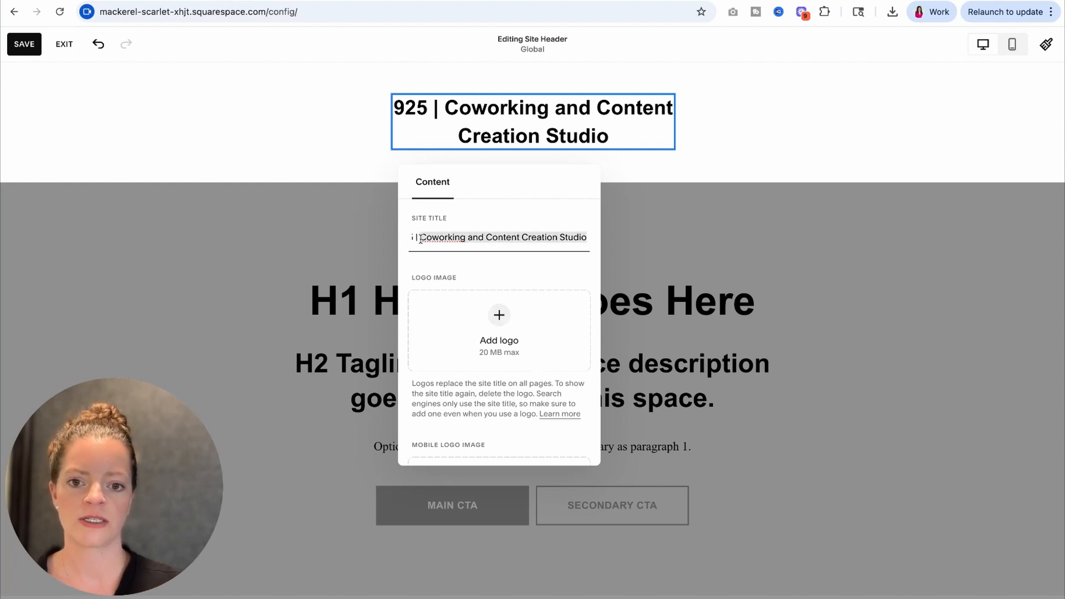
pyautogui.press('BackSpace')
pyautogui.press('BackSpace')
pyautogui.press('BackSpace')
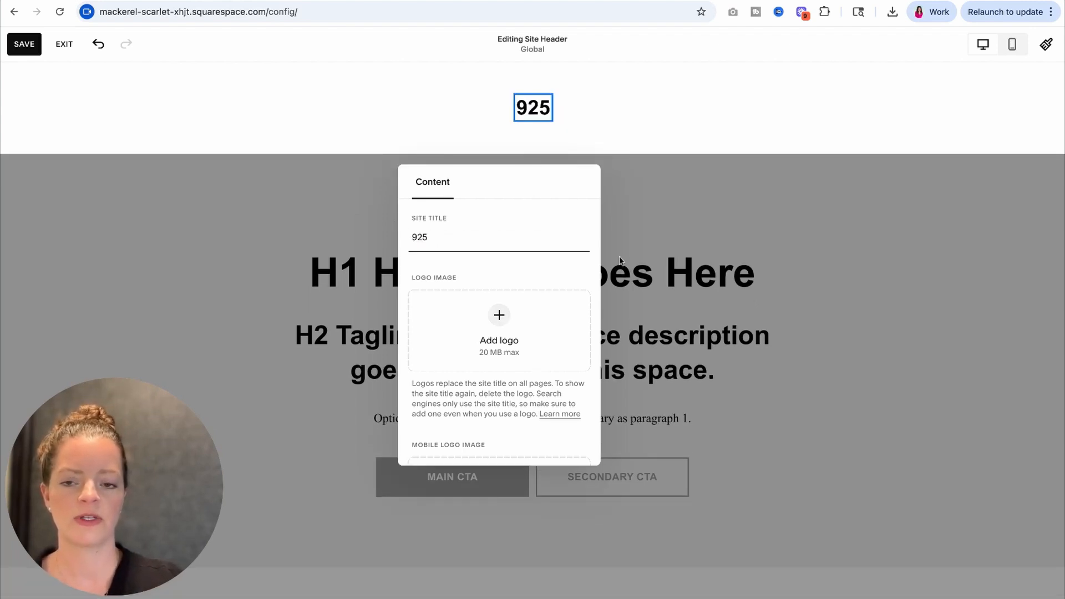
pyautogui.write('|')
pyautogui.press('super+v')
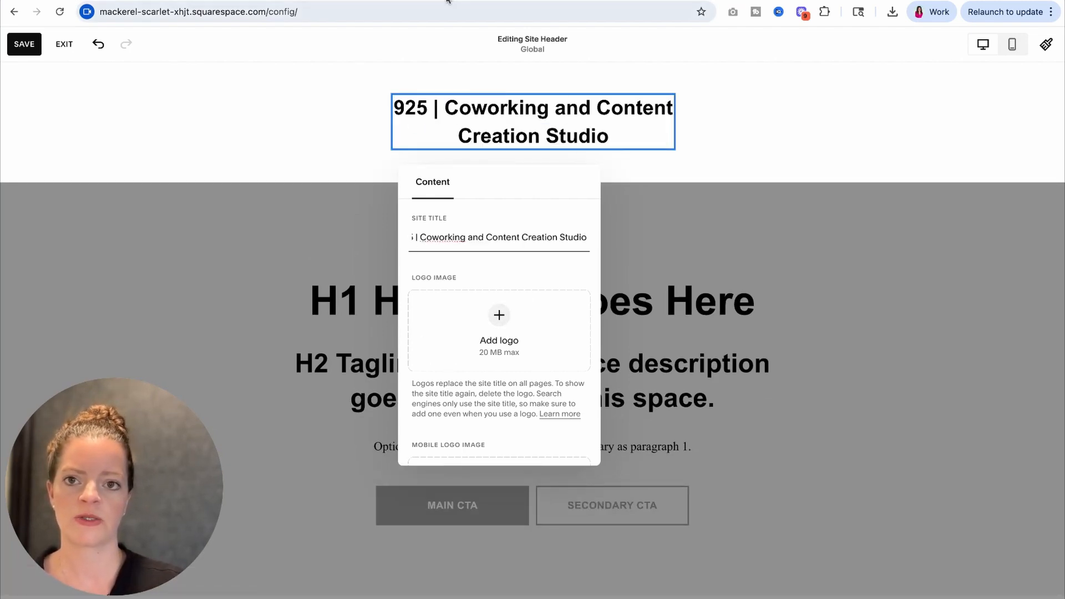
# Step: Save the site header changes and return to editing the page's hero section
pyautogui.click(672, 168)
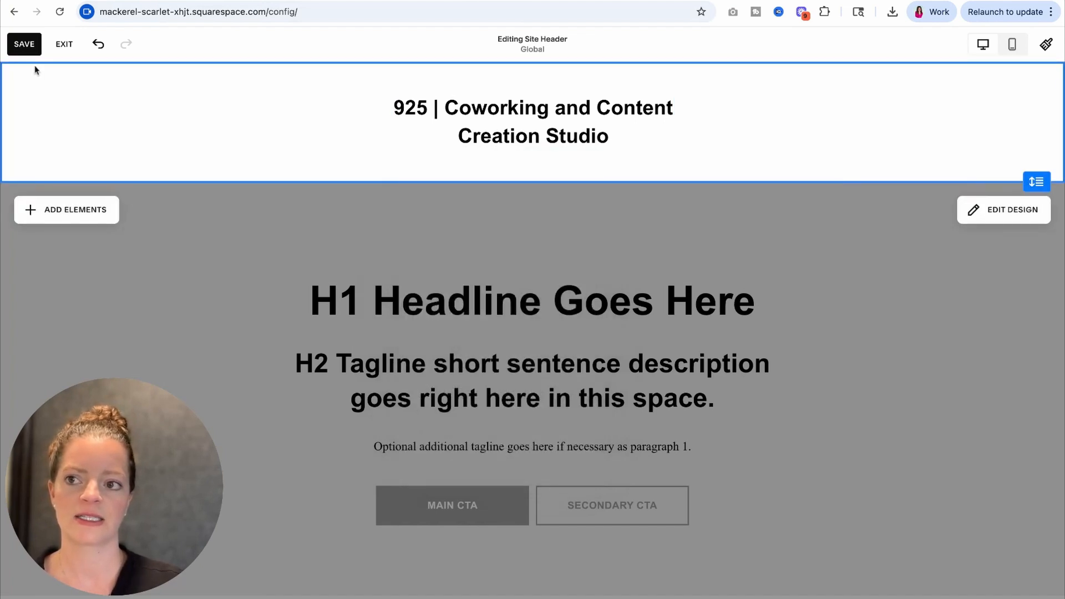
pyautogui.click(25, 45)
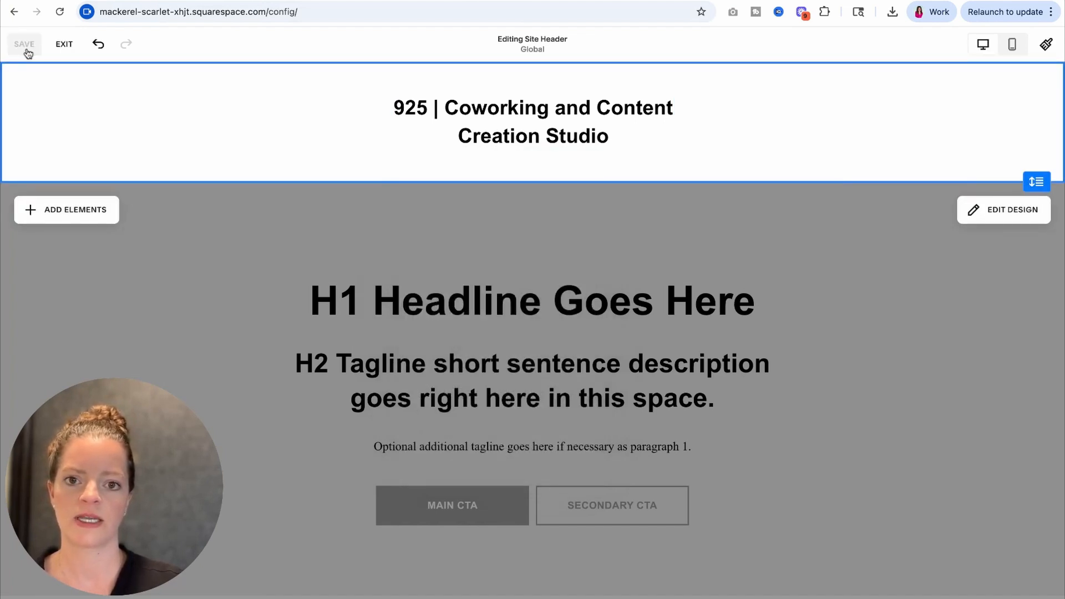
pyautogui.click(396, 233)
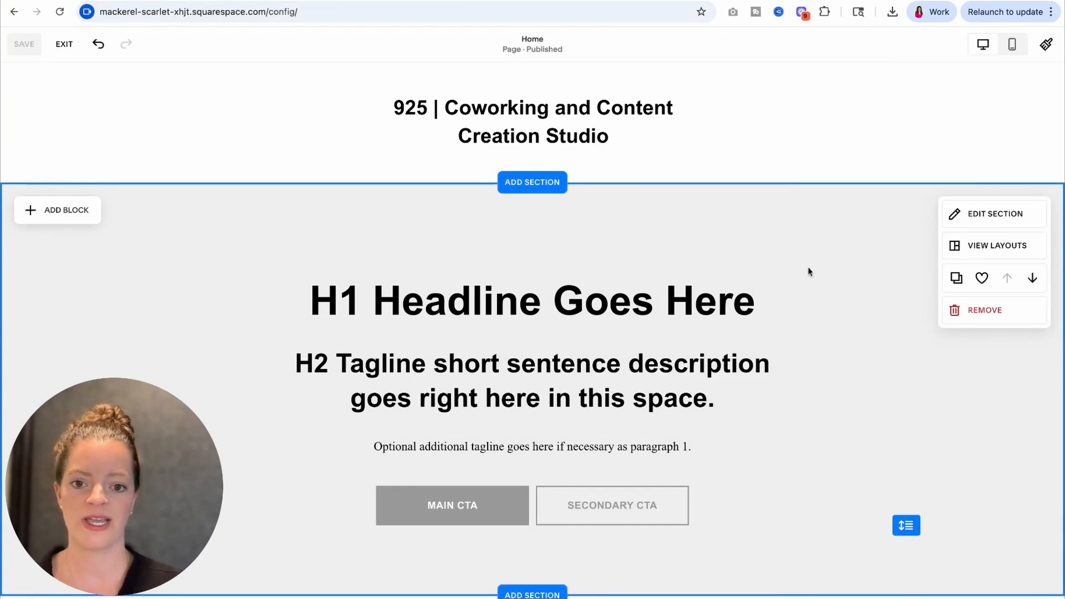
# Step: Replace the hero H1 placeholder with "Coworking and Content Creation Studio – 925" copied from the ChatGPT copy
pyautogui.scroll(-3, 809, 272)
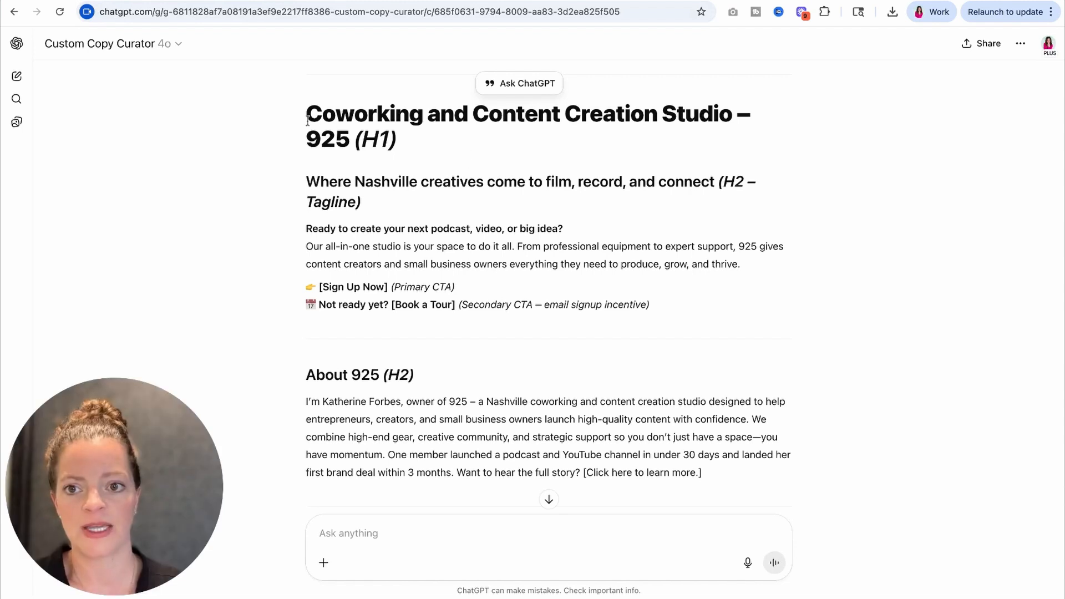
pyautogui.moveTo(350, 140); pyautogui.dragTo(305, 122)
pyautogui.hotkey('ctrl', 'c')
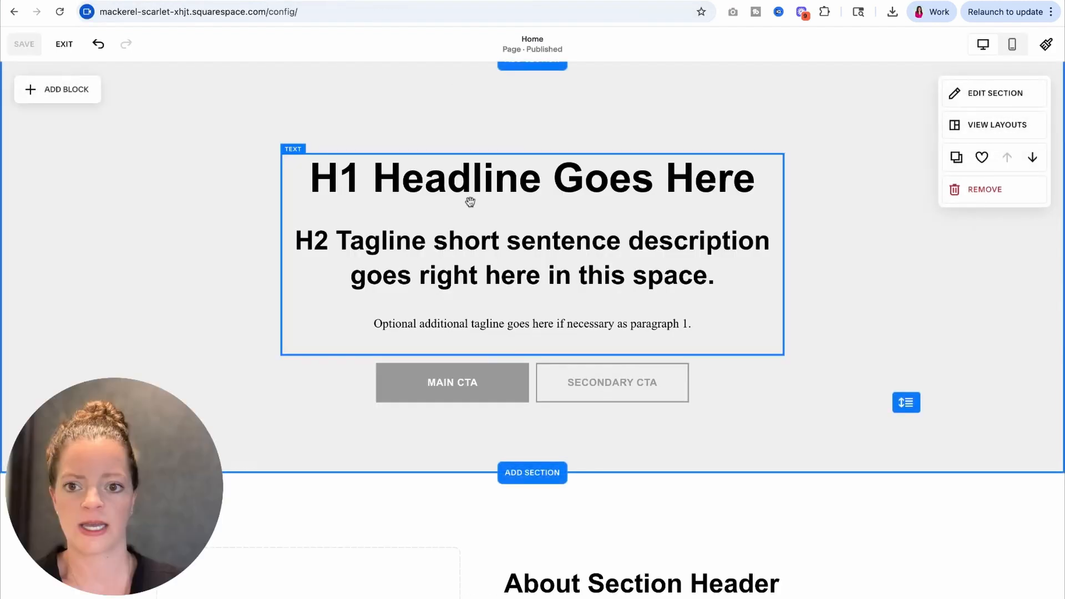
pyautogui.click(470, 202)
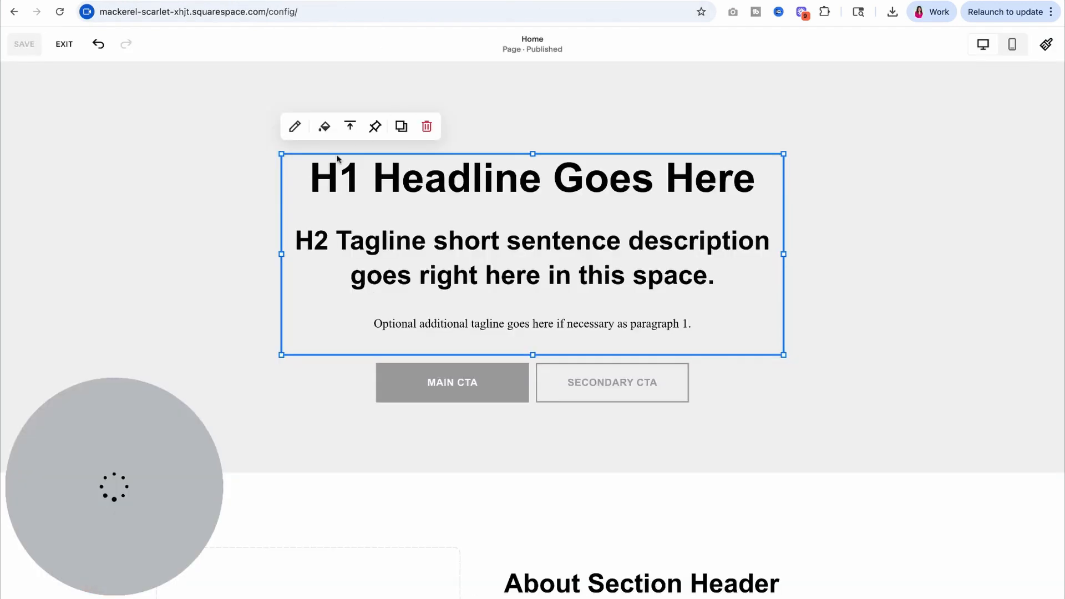
pyautogui.click(343, 169)
pyautogui.tripleClick(314, 179)
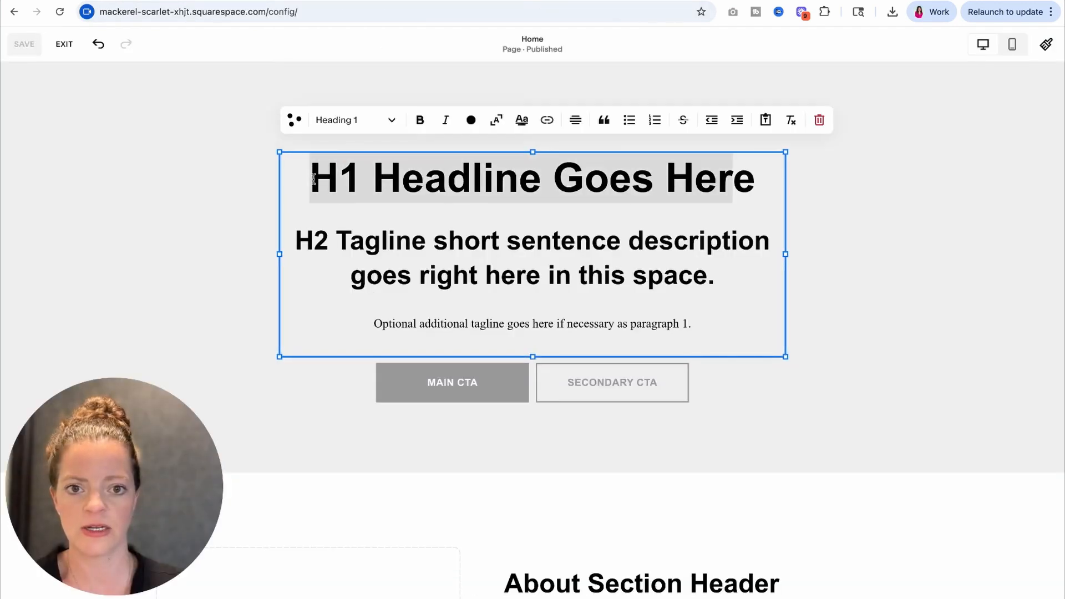
pyautogui.hotkey('ctrl', 'v')
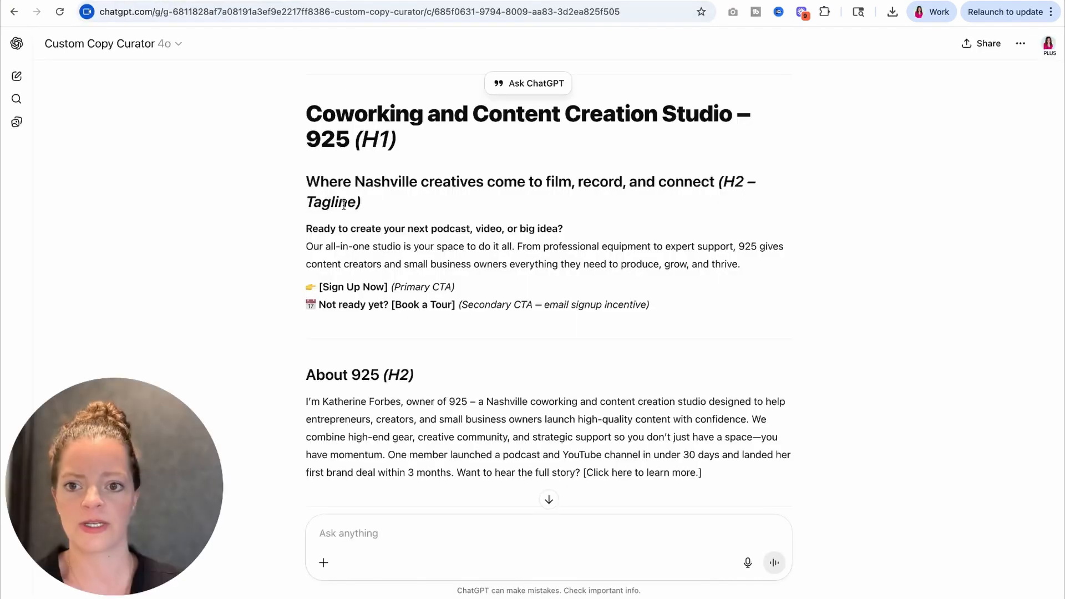
# Step: Replace the hero H2 with "Where Nashville creatives come to film, record, and connect" and the paragraph with ChatGPT's "Ready to create your next podcast, video, or big idea?" text
pyautogui.moveTo(305, 187); pyautogui.dragTo(714, 183)
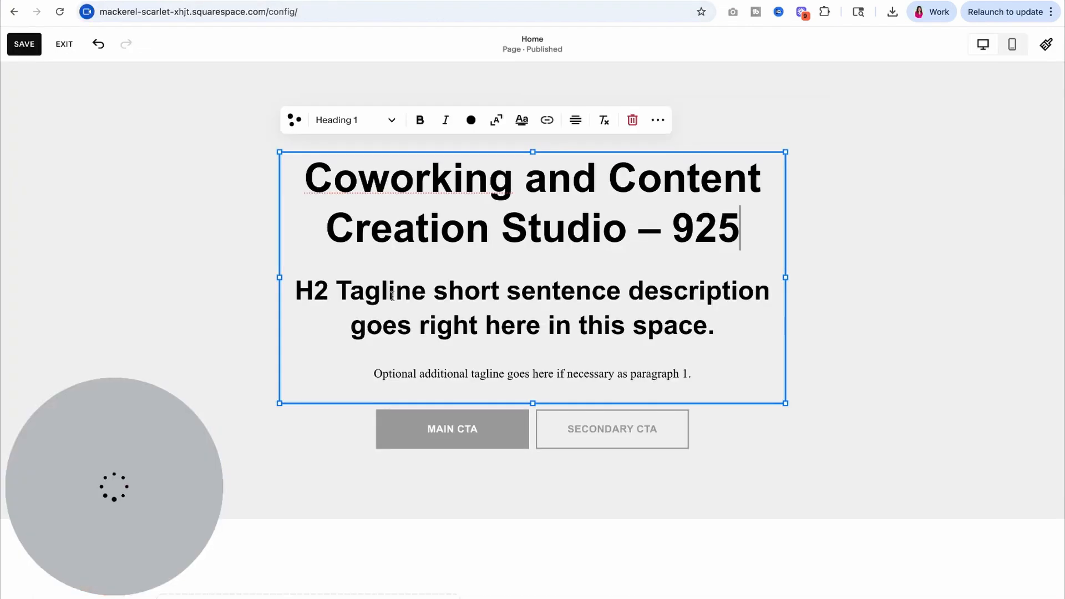
pyautogui.tripleClick(362, 292)
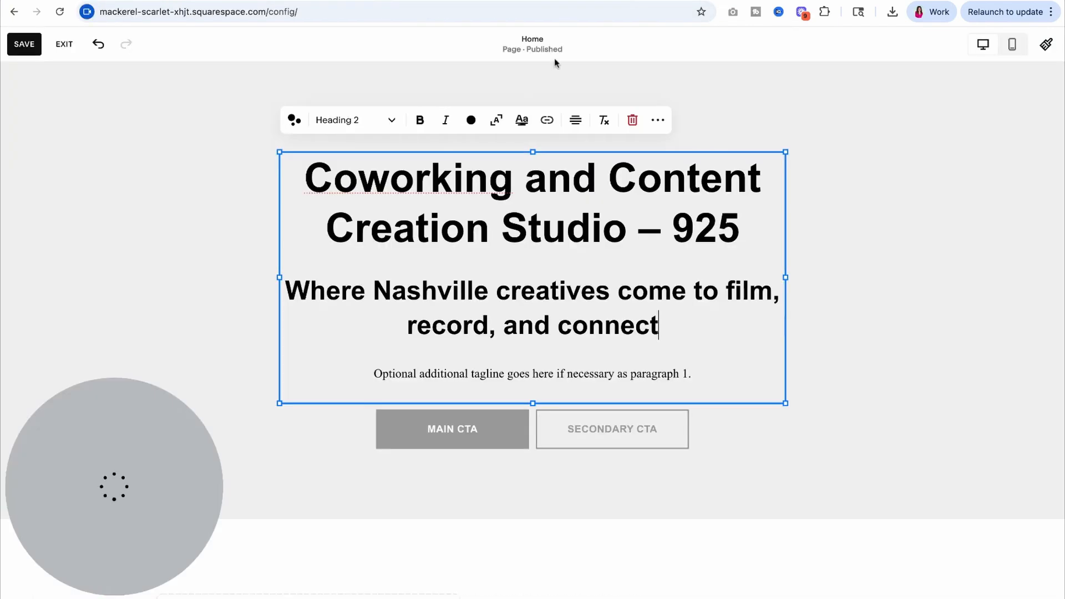
pyautogui.tripleClick(474, 375)
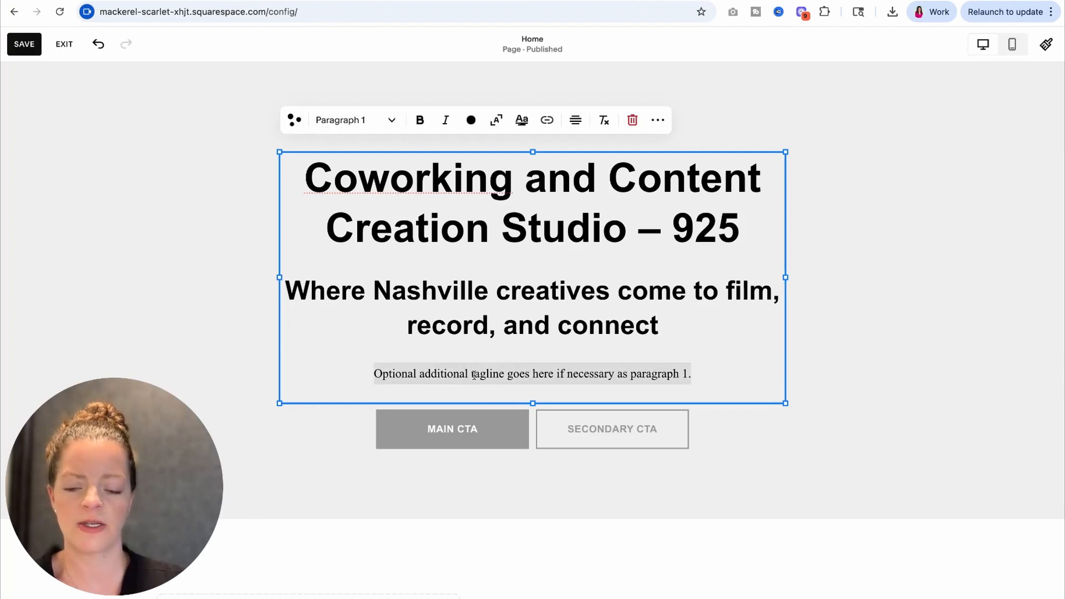
pyautogui.write('Ready to create your next podcast, video, or big idea? Our all-in-one studio is your space to do it all. From professional equipment to expert support, 925 gives content creators and small business owners everything they need to produce, grow, and thrive.')
pyautogui.press('Escape')
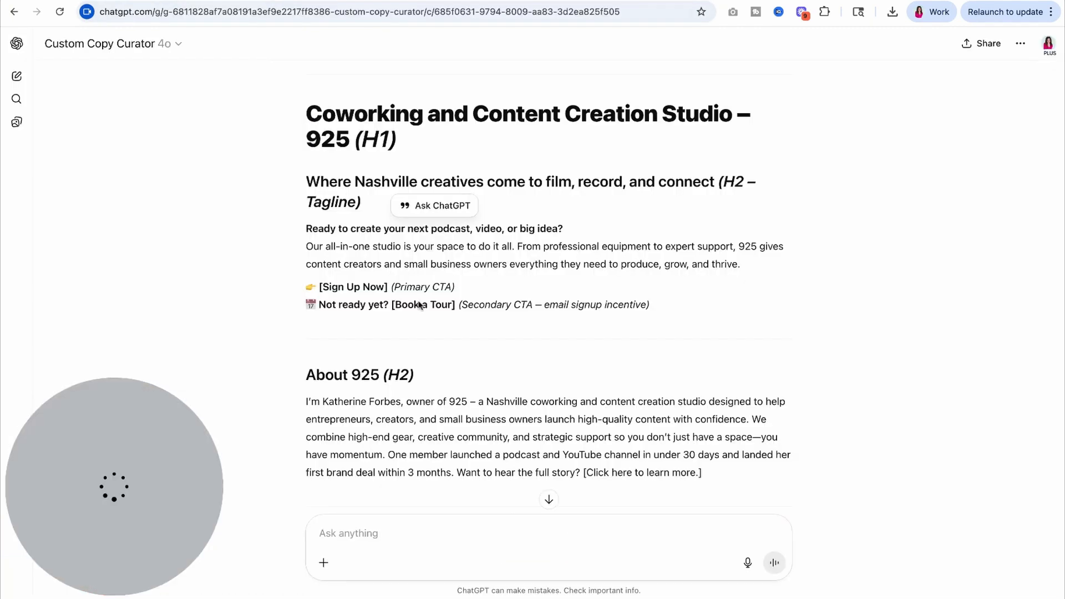
# Step: Copy the primary CTA wording from ChatGPT and set the main hero button's text to "Sign Up Now"
pyautogui.scroll(-1, 420, 305)
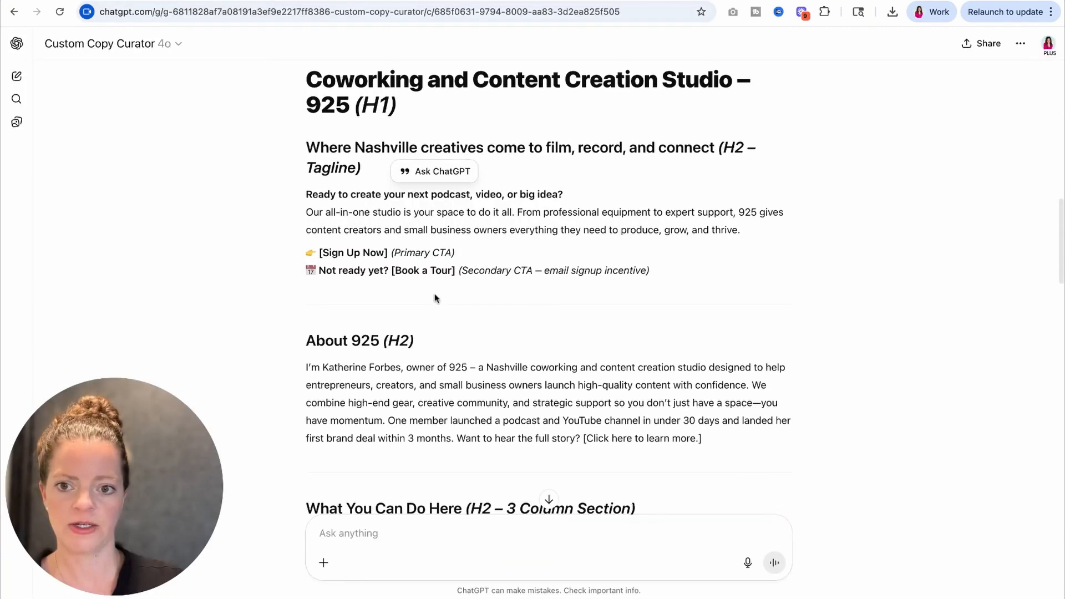
pyautogui.moveTo(324, 252); pyautogui.dragTo(381, 252)
pyautogui.press('super+c')
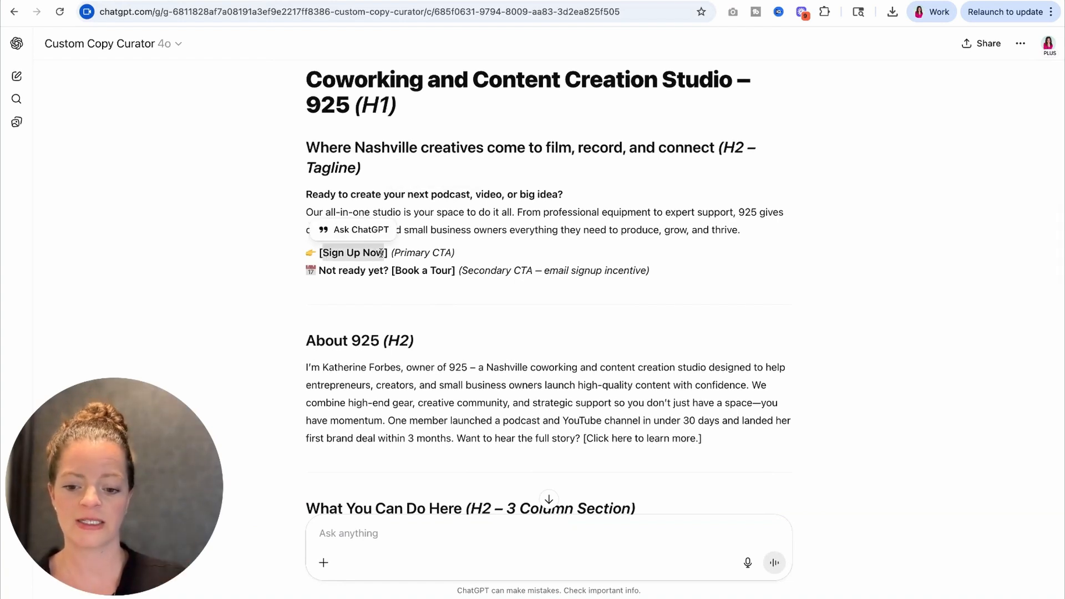
pyautogui.click(450, 1)
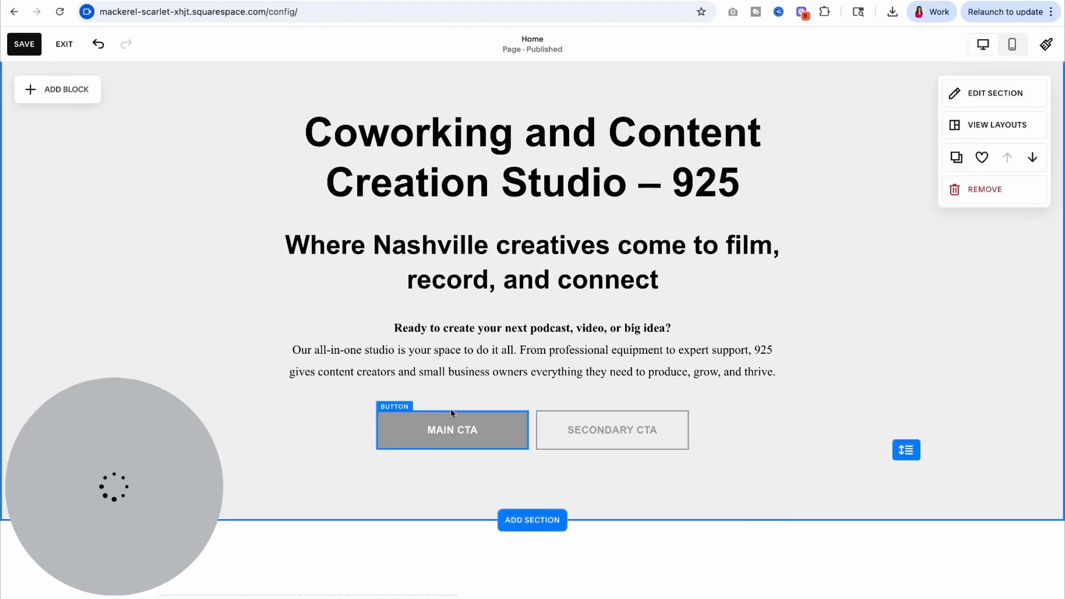
pyautogui.click(447, 434)
pyautogui.click(390, 384)
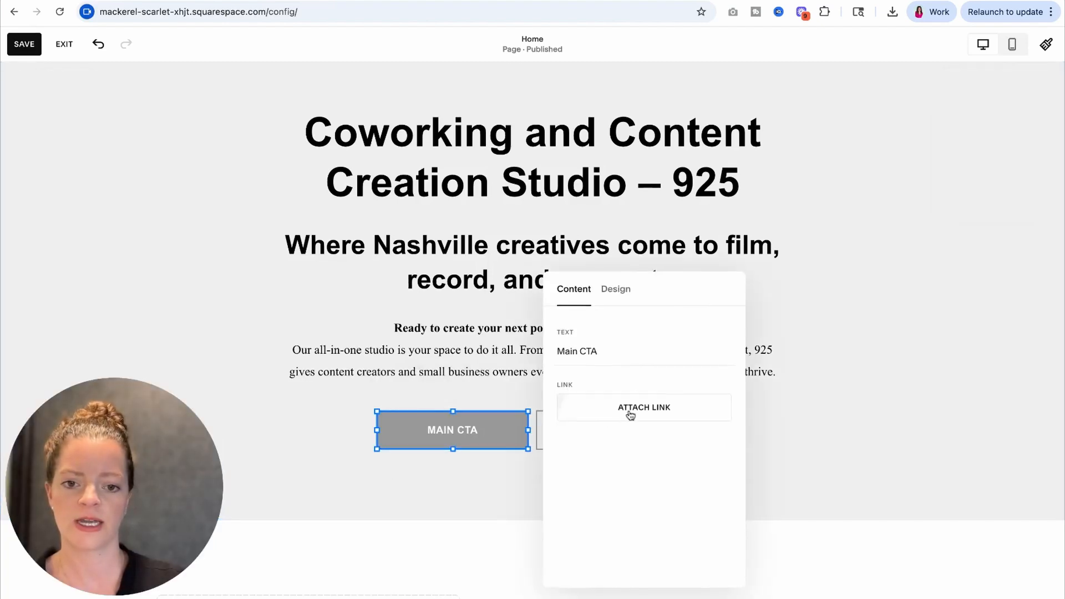
pyautogui.tripleClick(624, 337)
pyautogui.press('super+v')
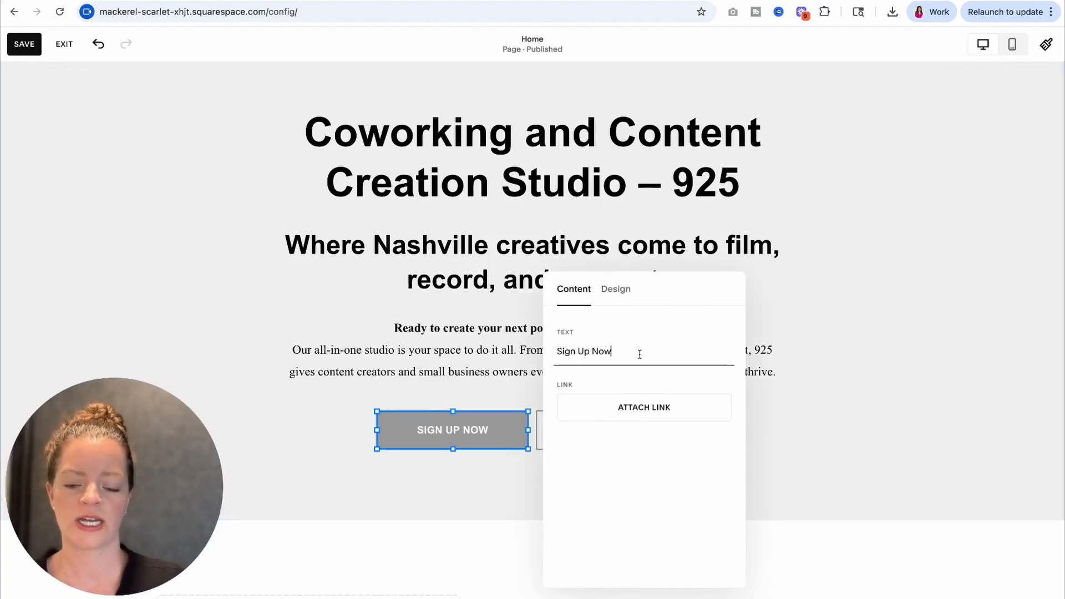
pyautogui.click(857, 428)
# Step: Copy the secondary CTA wording from ChatGPT and set the second hero button's text to "Book a Tour"
pyautogui.click(533, 1)
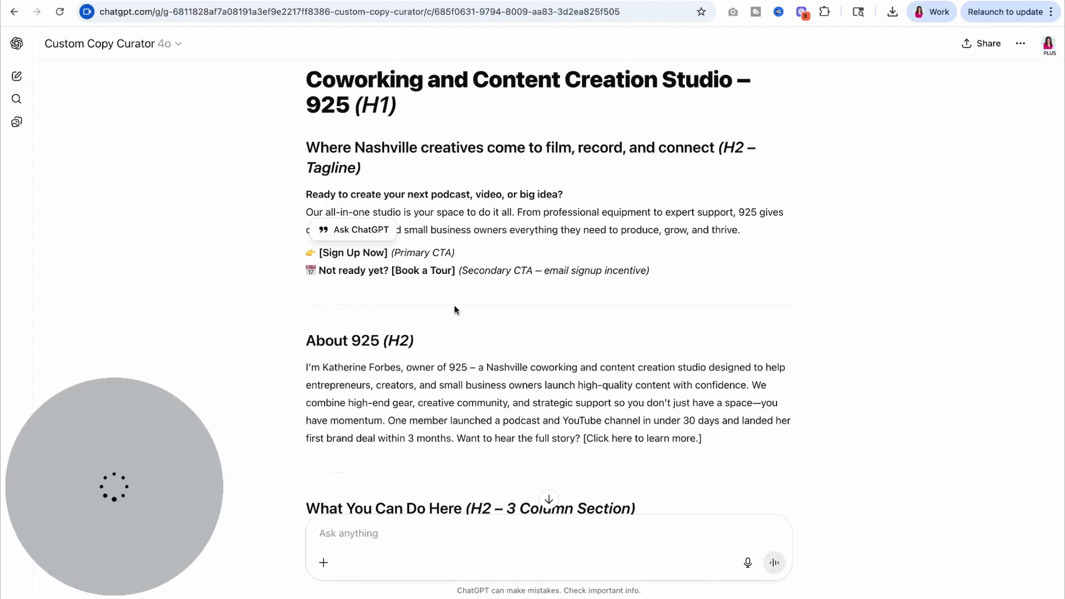
pyautogui.moveTo(394, 271); pyautogui.dragTo(449, 270)
pyautogui.click(420, 1)
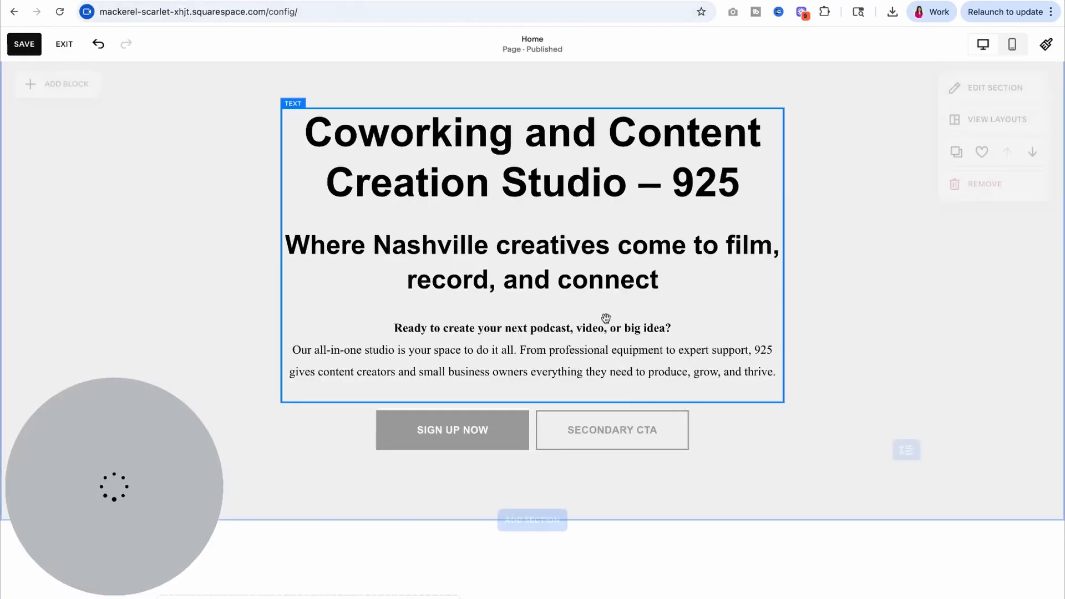
pyautogui.click(615, 420)
pyautogui.click(550, 384)
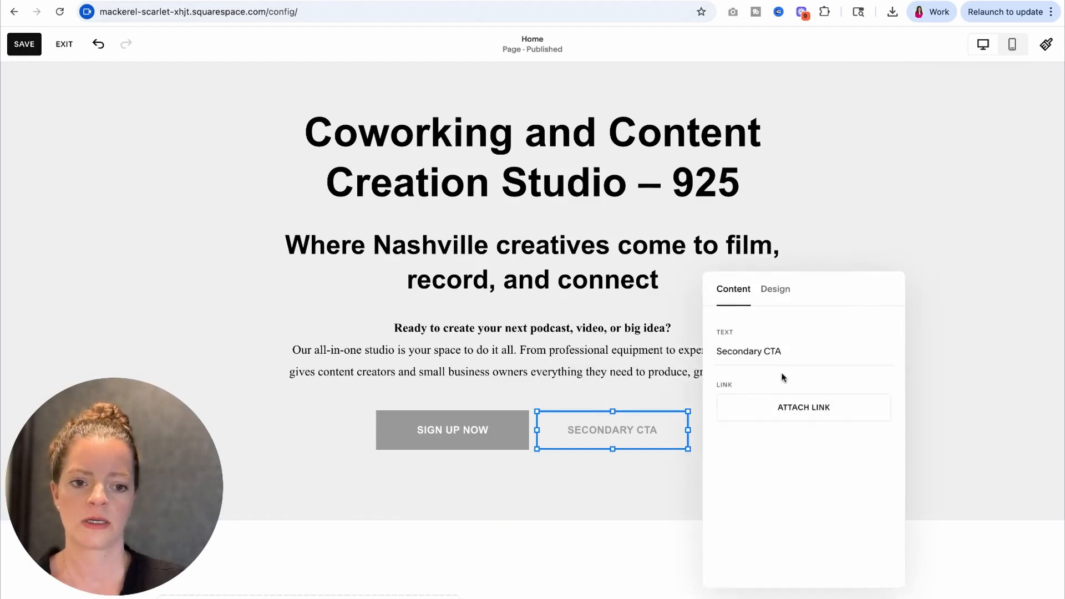
pyautogui.tripleClick(787, 352)
pyautogui.write('Book a Tour')
pyautogui.click(1017, 375)
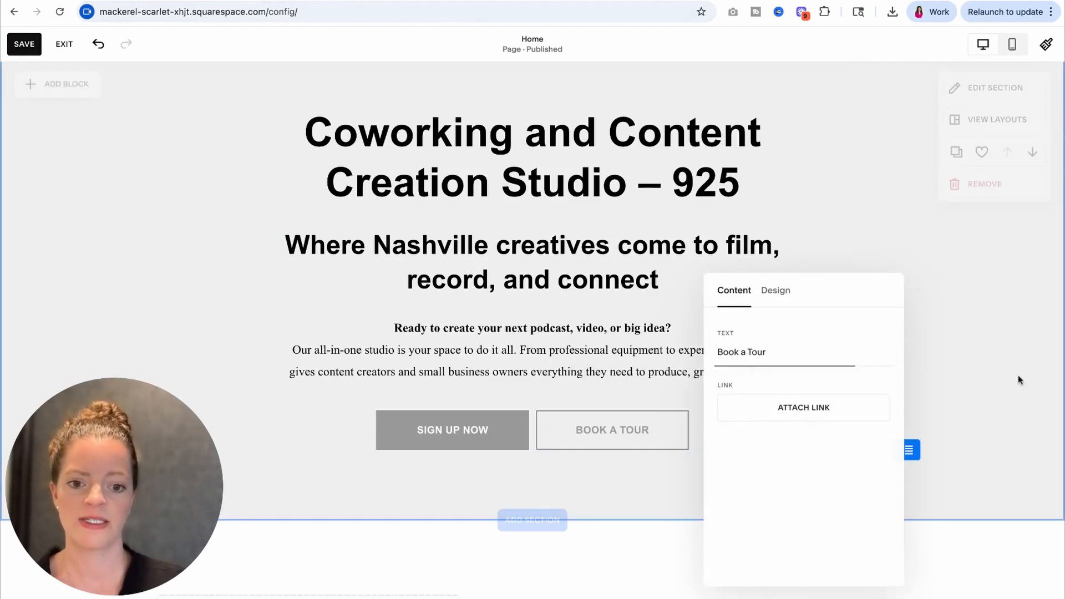
# Step: Save the hero section changes and bring up the "About 925" copy in the ChatGPT conversation
pyautogui.scroll(-1, 955, 360)
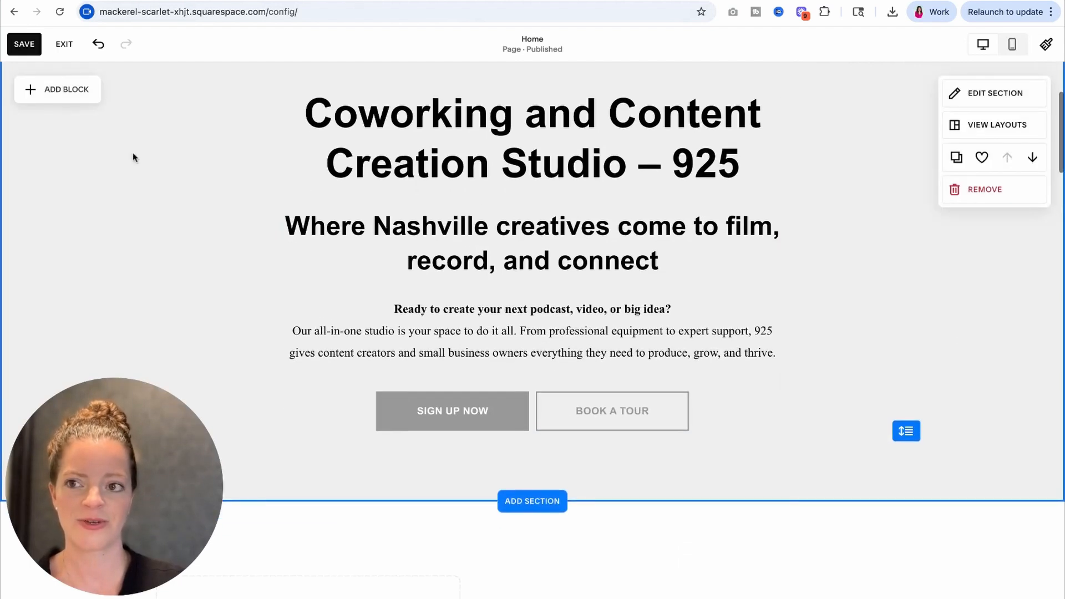
pyautogui.click(24, 51)
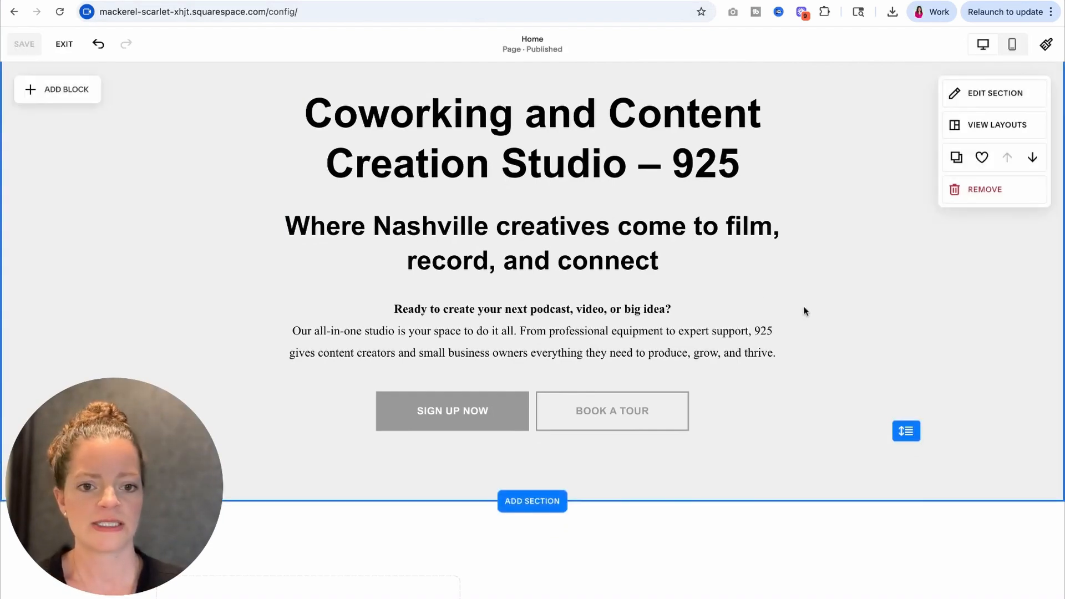
pyautogui.scroll(-5, 802, 309)
pyautogui.scroll(-10, 804, 310)
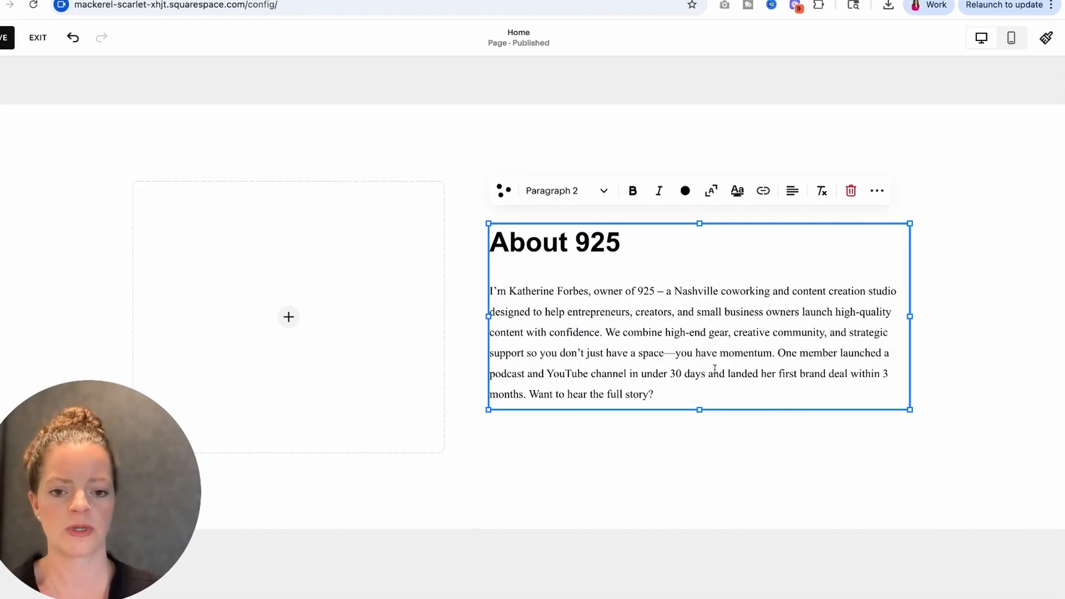
# Step: Title the first FAQ item "What's included with a membership?" and return to the list of questions
pyautogui.click(760, 188)
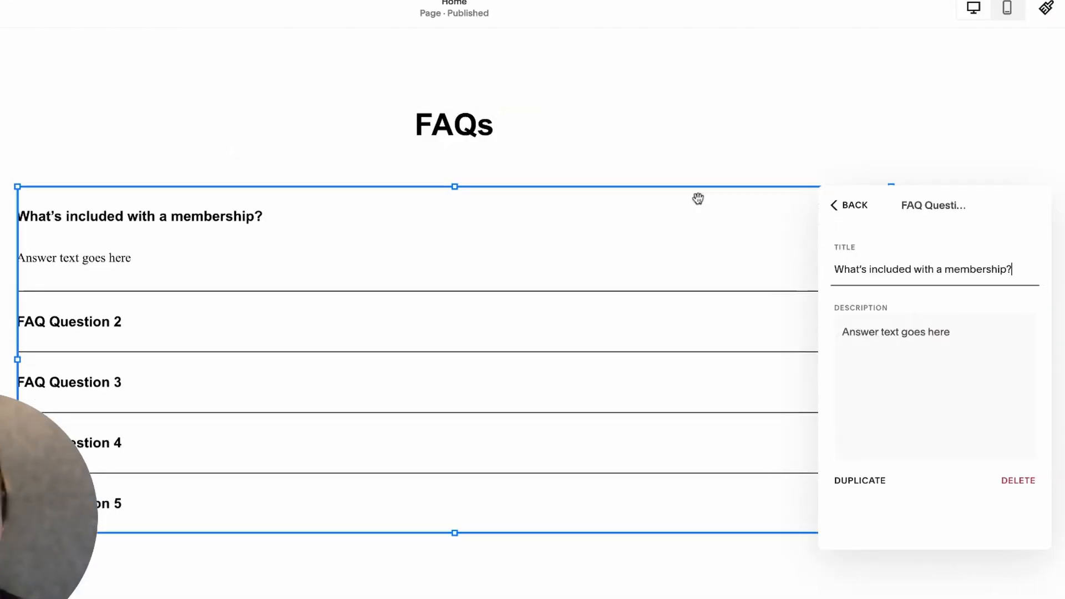
pyautogui.click(853, 204)
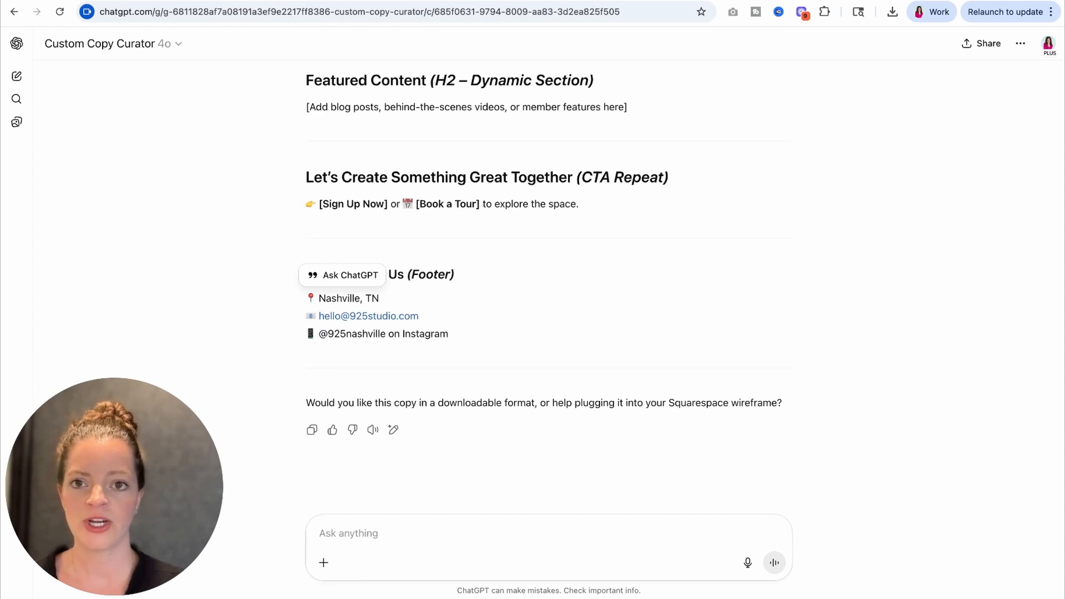
# Step: Copy the "Let's Create Something Great Together" heading and ask ChatGPT to help create a tagline for that CTA repeat section
pyautogui.moveTo(289, 182); pyautogui.dragTo(572, 178)
pyautogui.press('super+c')
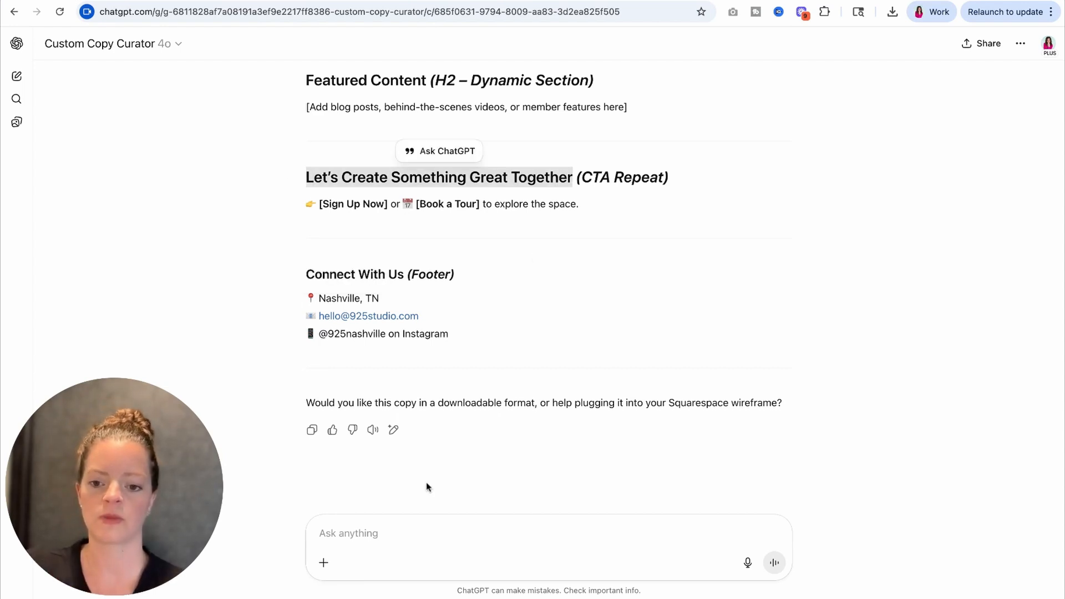
pyautogui.click(364, 535)
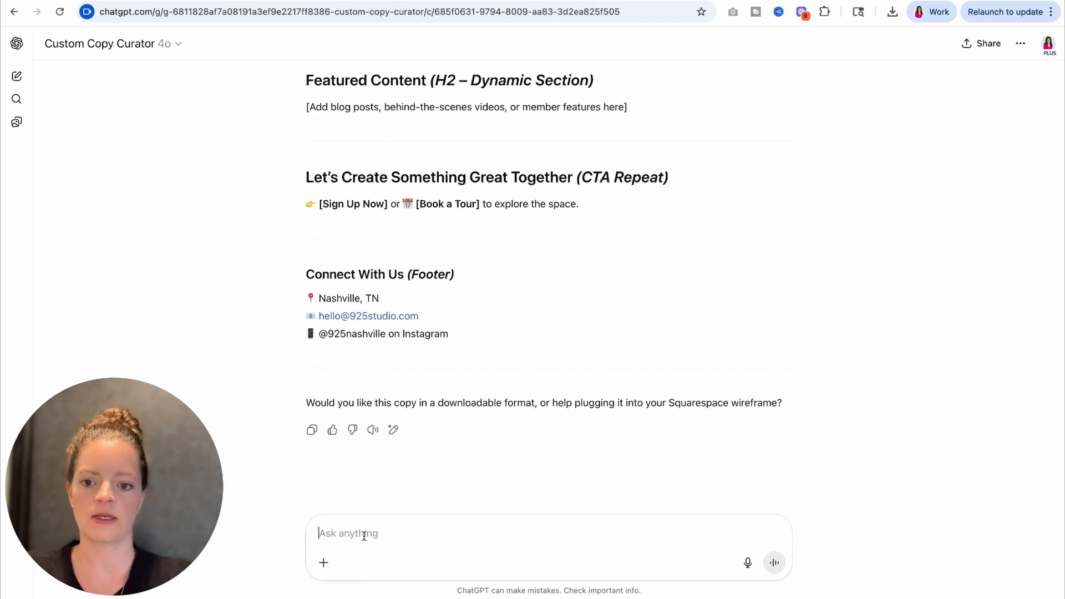
pyautogui.write('Can you help me create ')
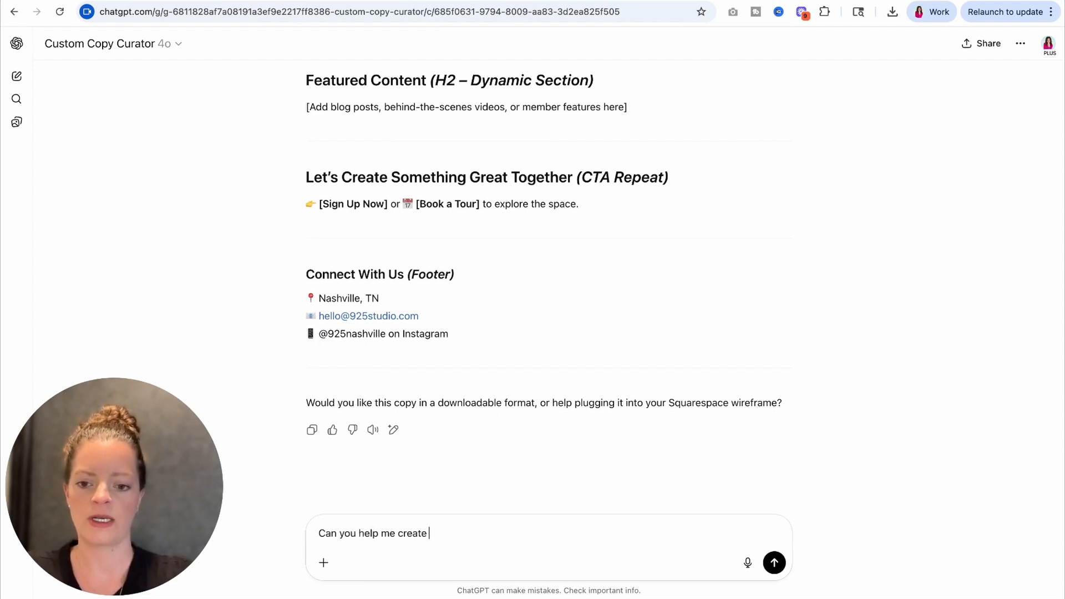
pyautogui.write('a tagline for the "Let\'s Create Something Great Together')
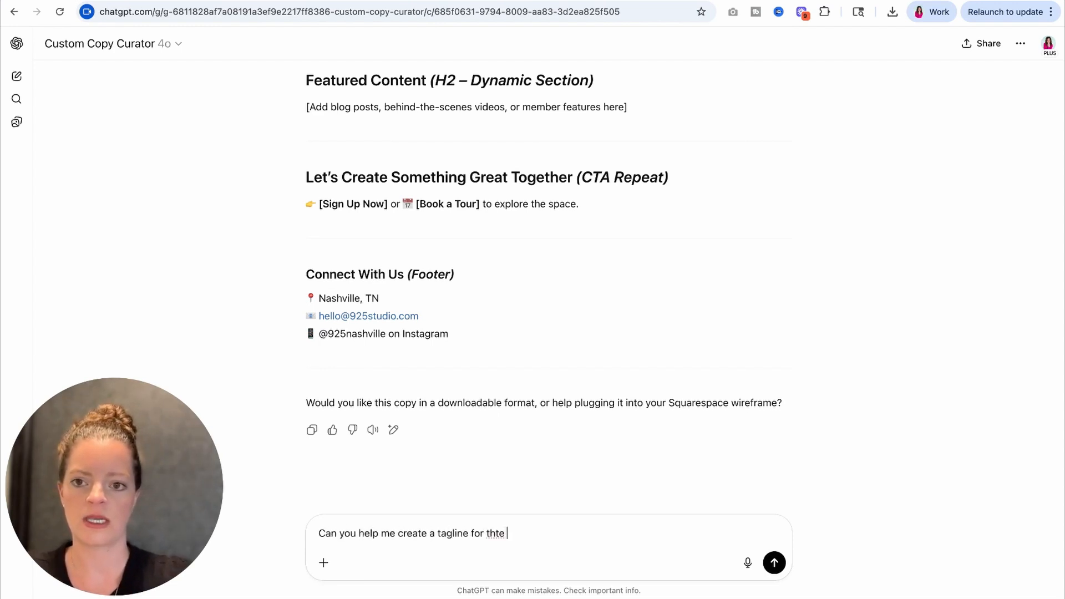
pyautogui.write('"')
pyautogui.press('super+v')
pyautogui.write('"')
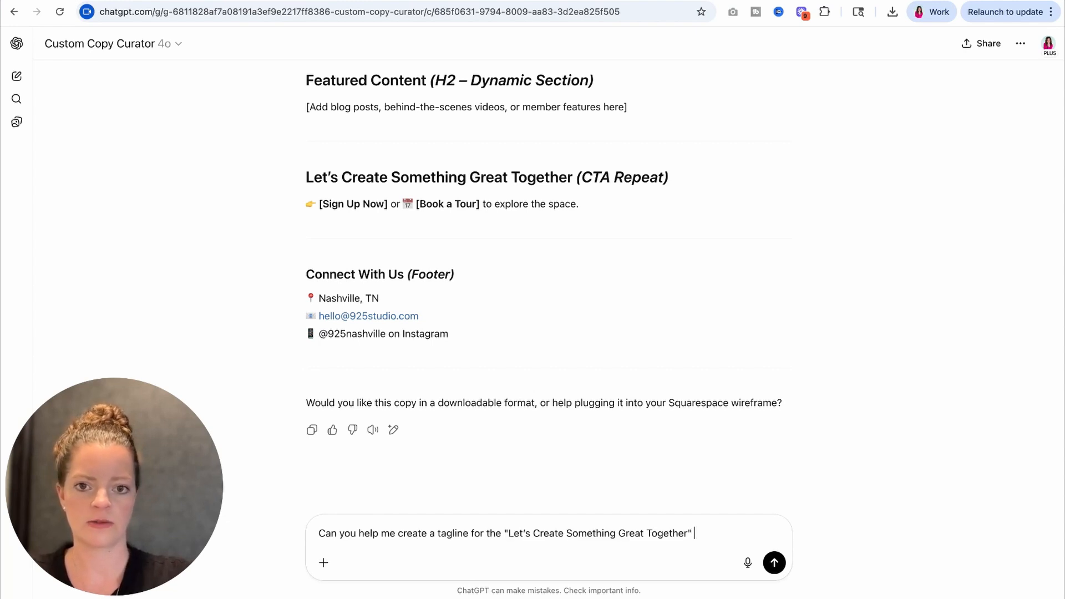
pyautogui.write(' CTA ')
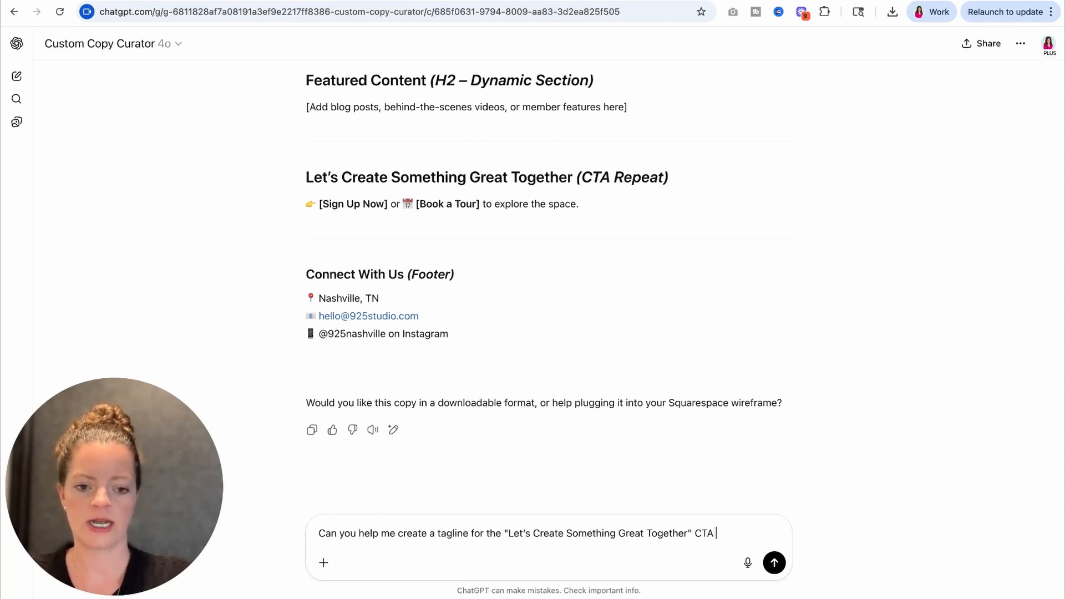
pyautogui.write('repeat section?')
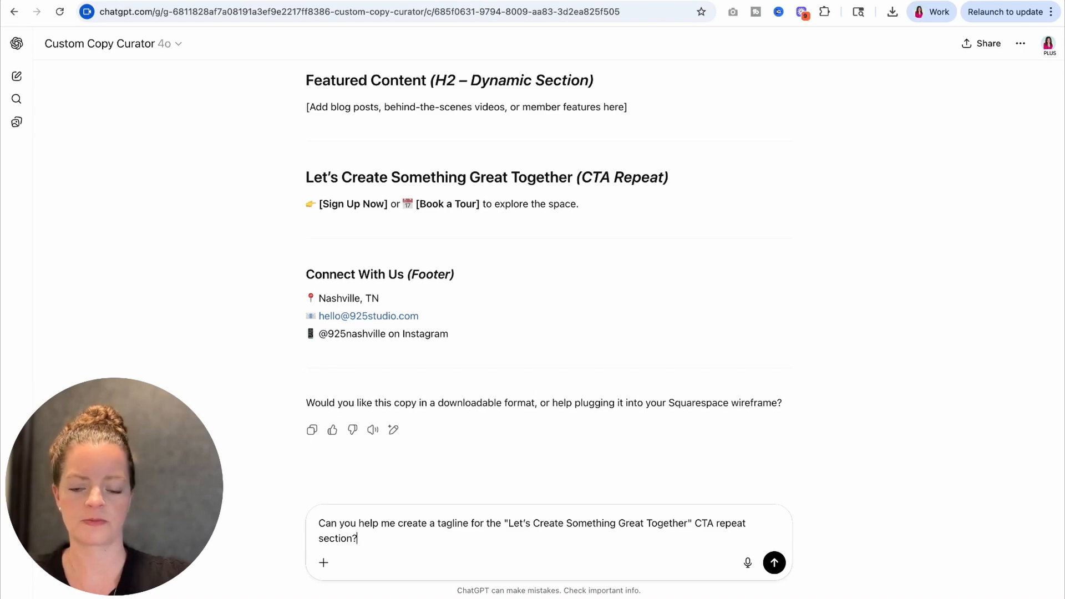
pyautogui.press('Return')
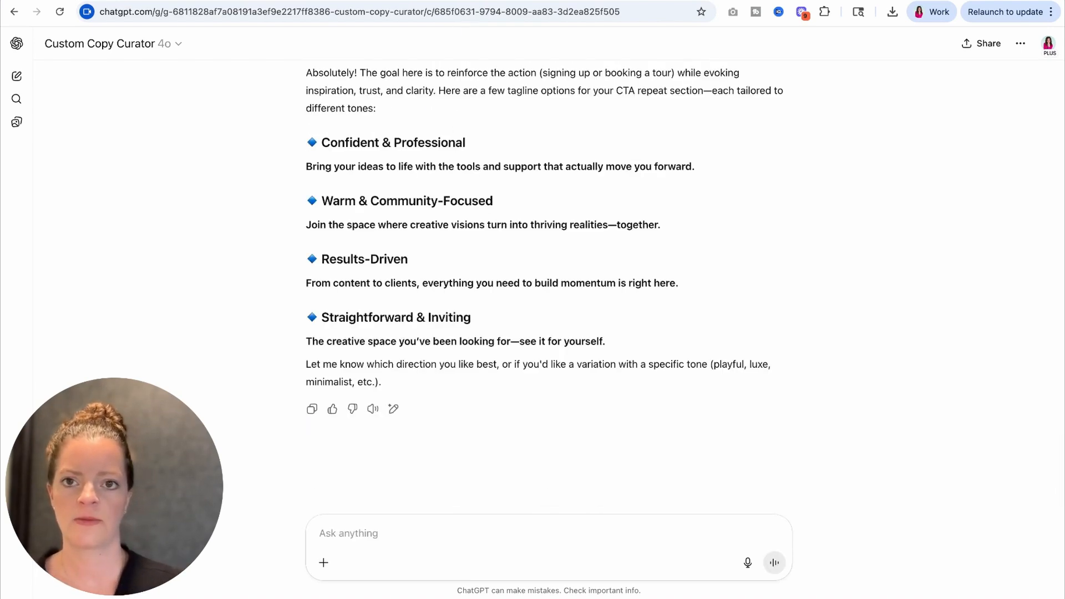
# Step: Check the newsletter section on the Squarespace homepage and copy ChatGPT's "The creative space you've been looking for—see it for yourself." tagline
pyautogui.click(470, 1)
pyautogui.scroll(-20, 486, 436)
pyautogui.scroll(-10, 485, 432)
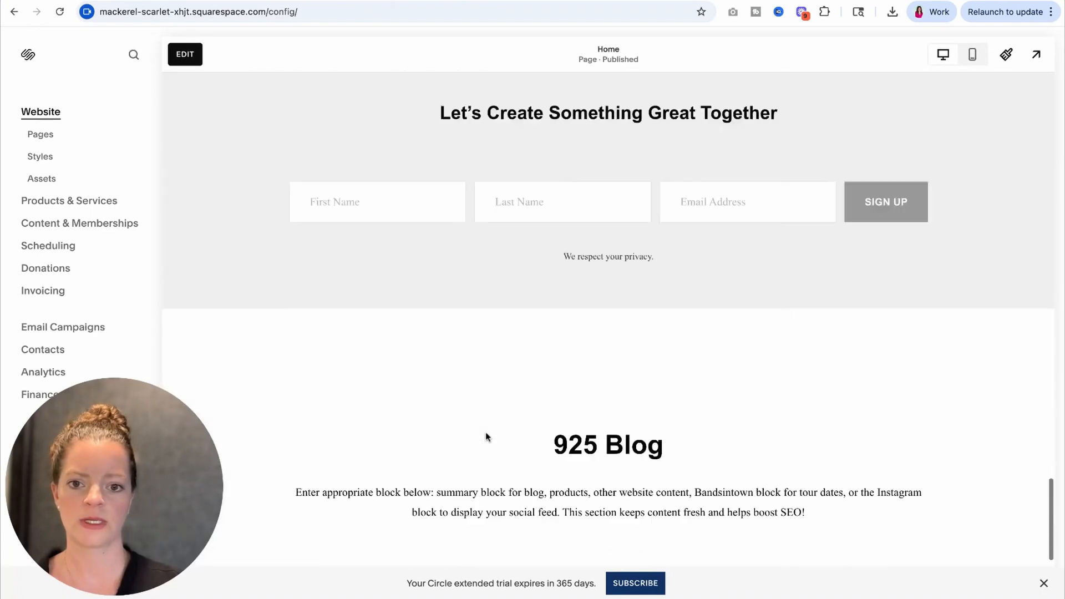
pyautogui.scroll(2, 485, 435)
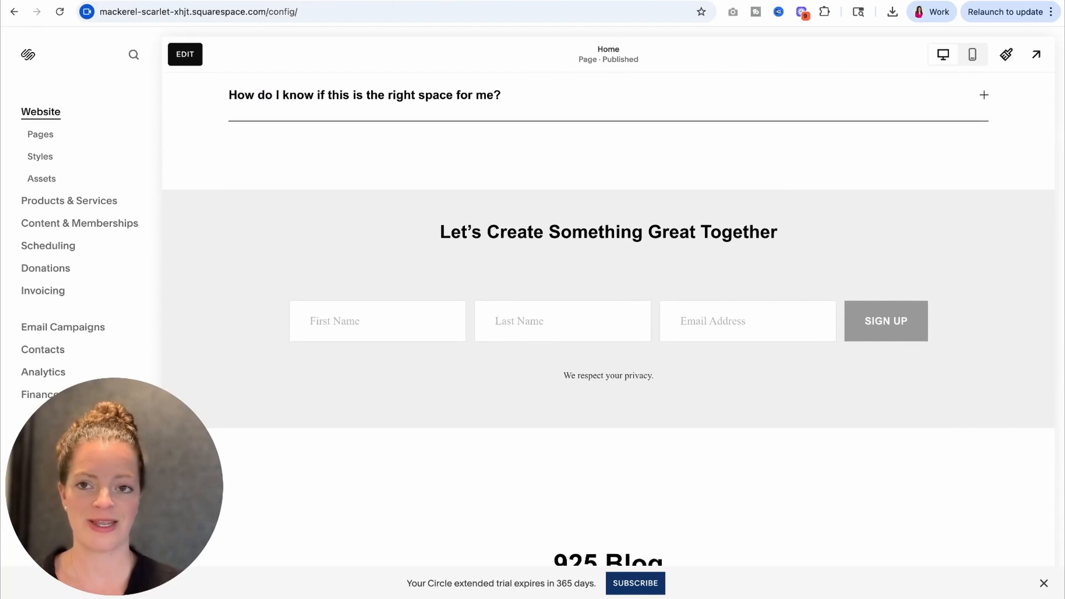
pyautogui.click(355, 1)
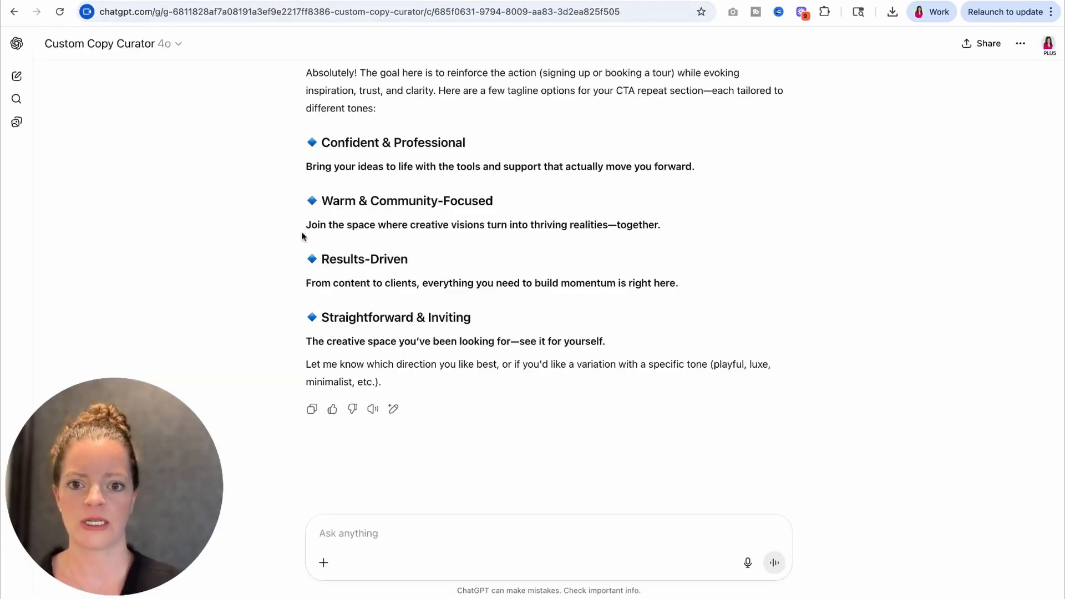
pyautogui.click(216, 2)
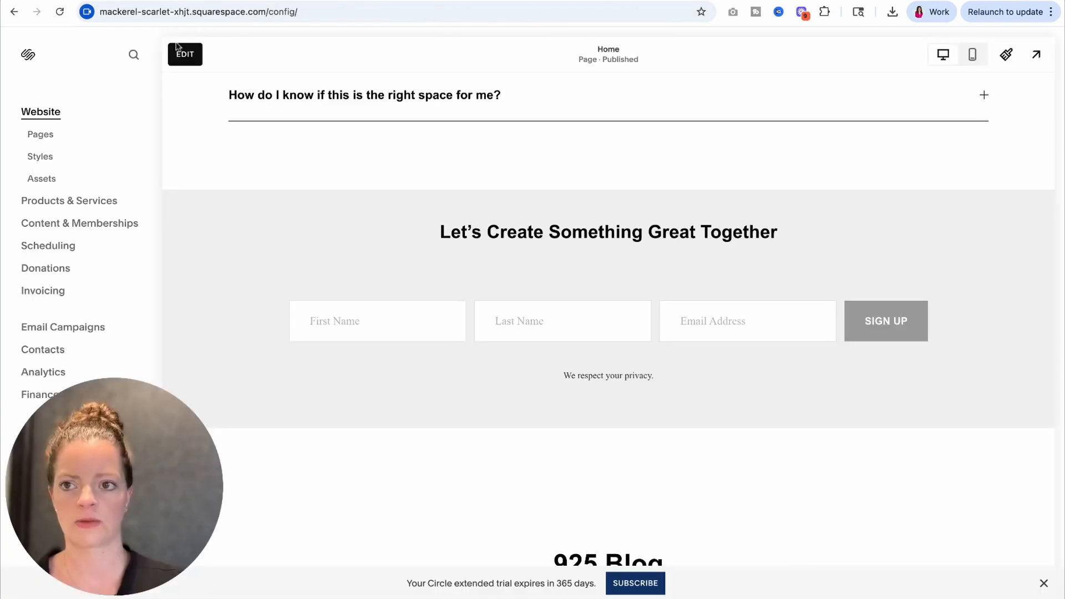
# Step: Edit the homepage's newsletter block and paste "The creative space you've been looking for—see it for yourself." as its description
pyautogui.click(185, 54)
pyautogui.scroll(-4, 559, 381)
pyautogui.click(558, 380)
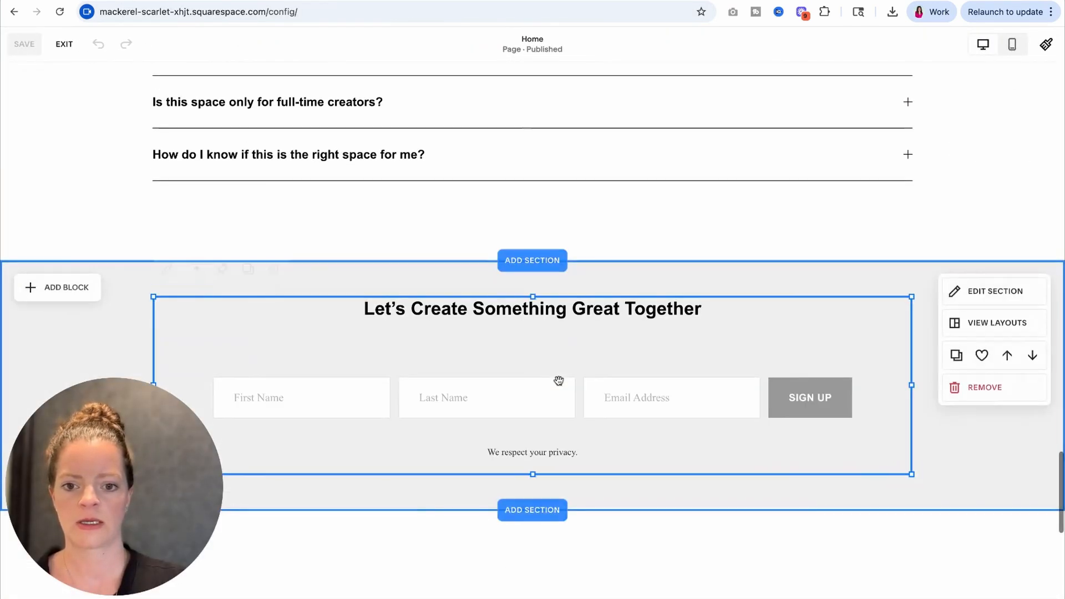
pyautogui.click(166, 269)
pyautogui.click(946, 486)
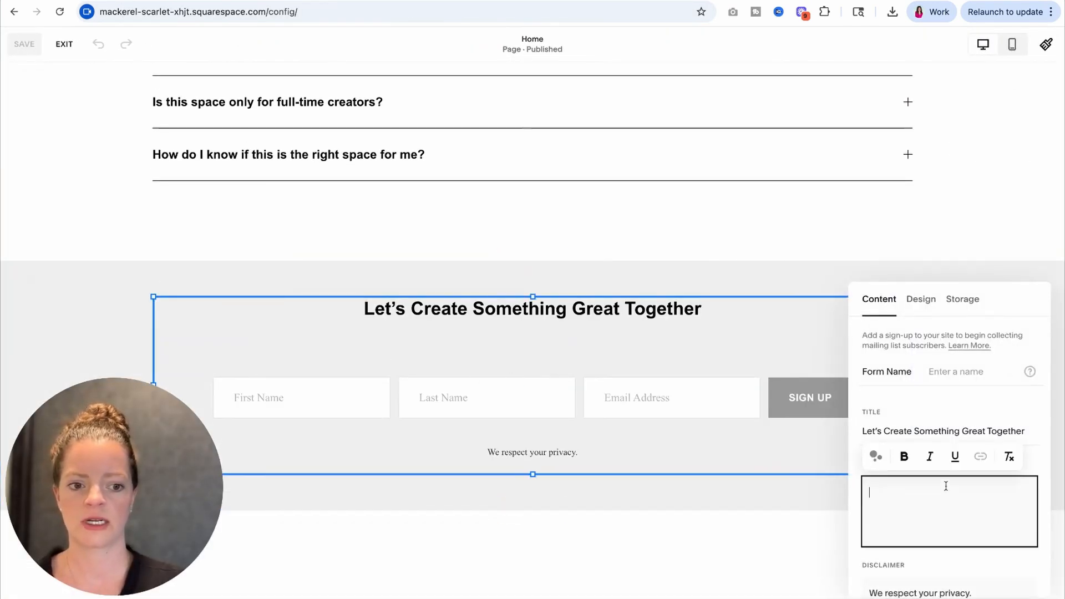
pyautogui.write('The creative space you’ve been looking for—see it for yourself.')
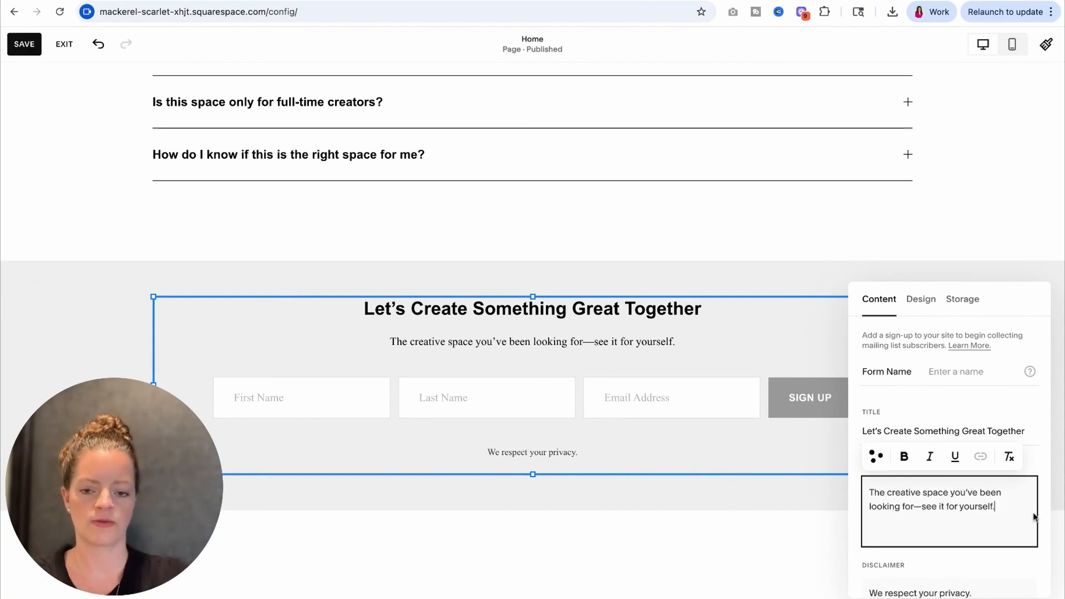
# Step: Add "Get 10% off your first membership payment when you subscribe." to the end of the newsletter block's description
pyautogui.write('Get 10')
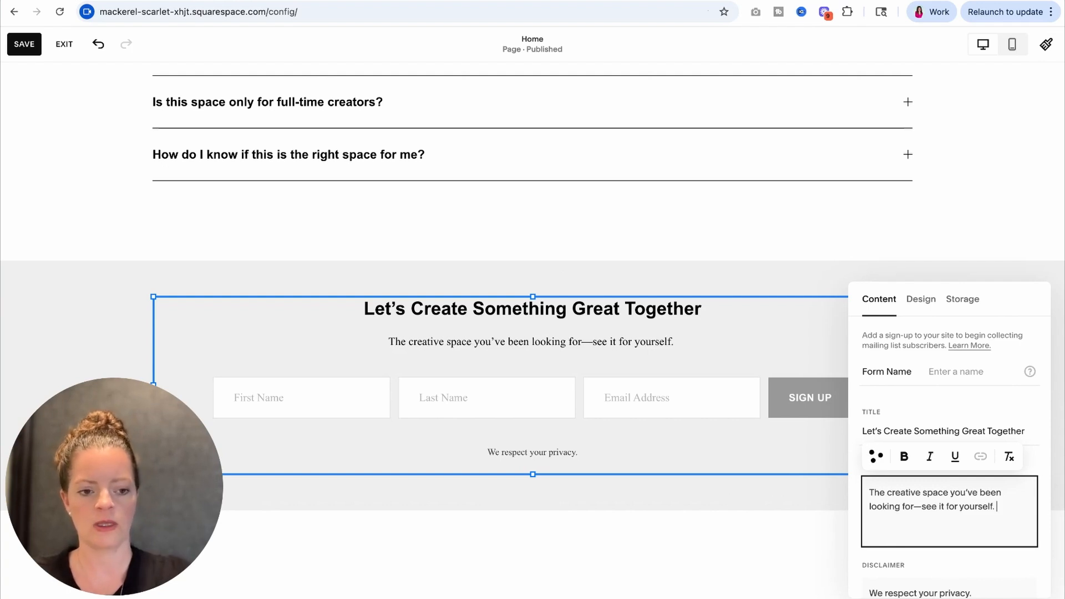
pyautogui.write('%')
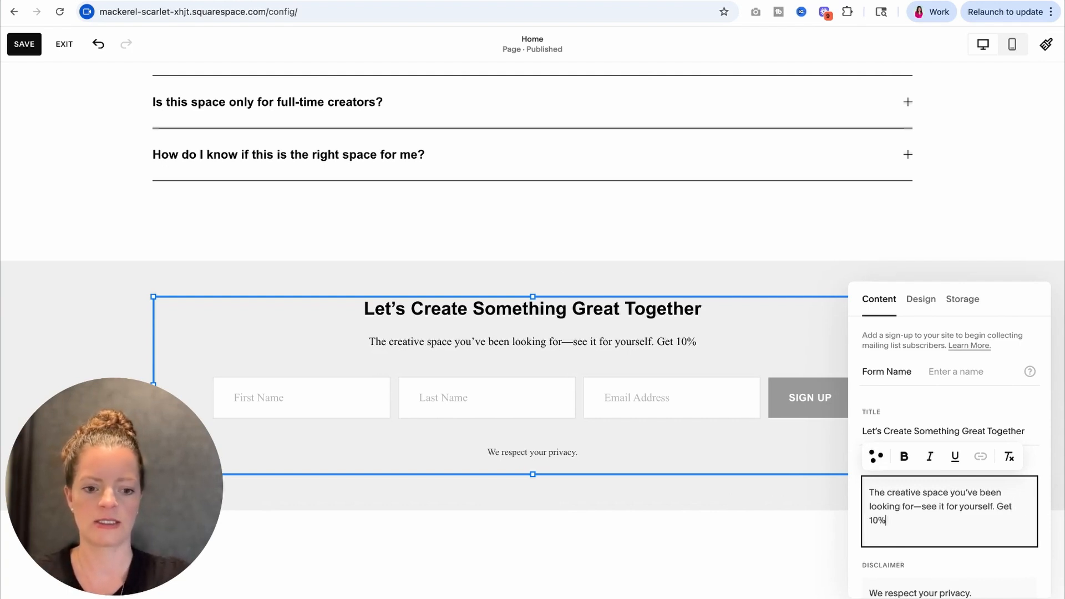
pyautogui.write(' off your f')
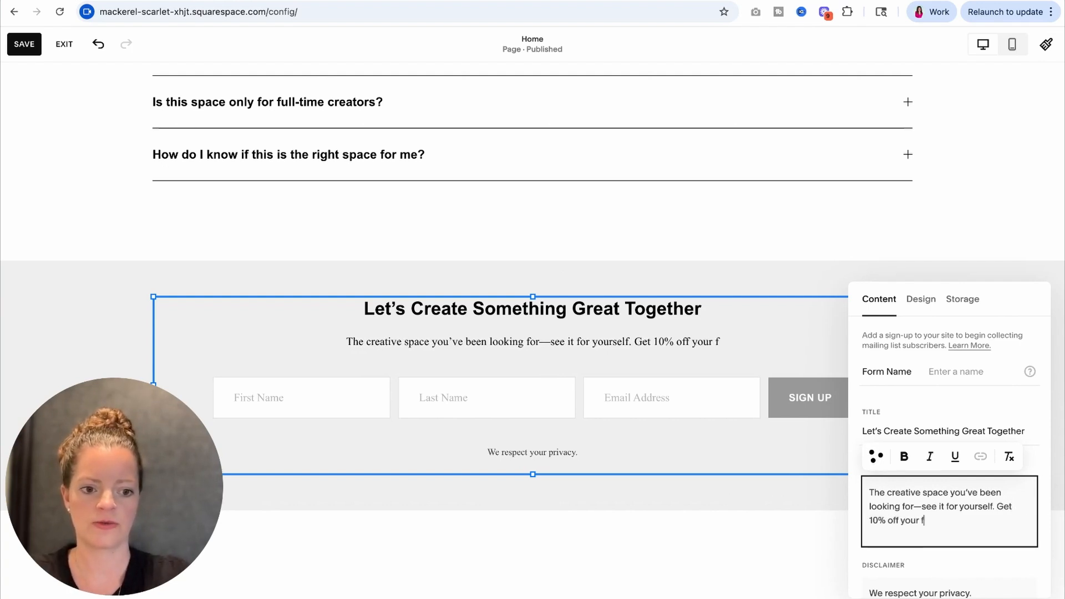
pyautogui.write('irst membership payment')
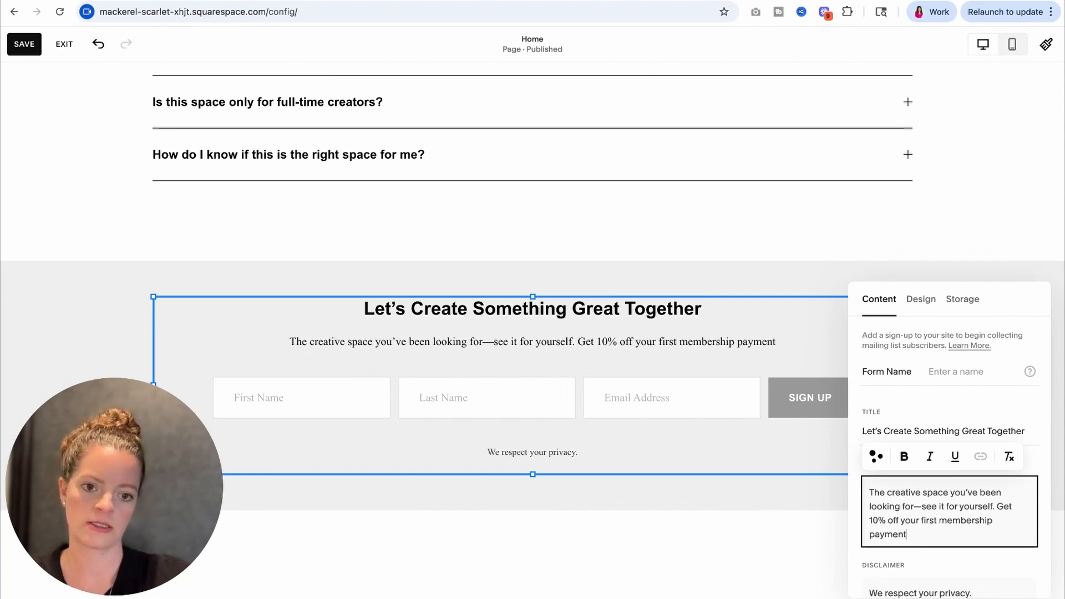
pyautogui.write(' when you s')
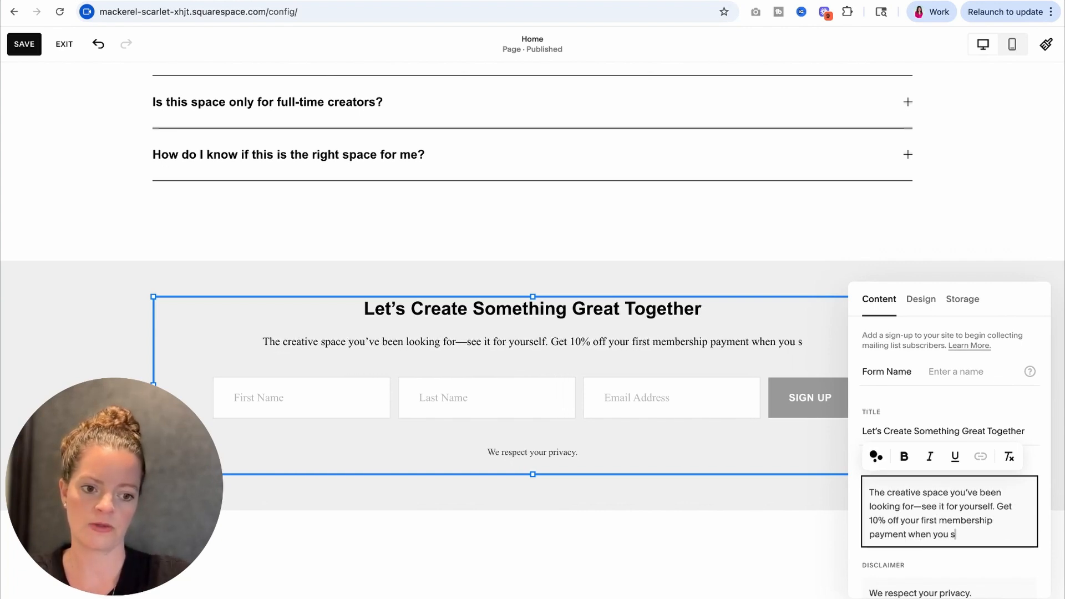
pyautogui.write('ubscribe.')
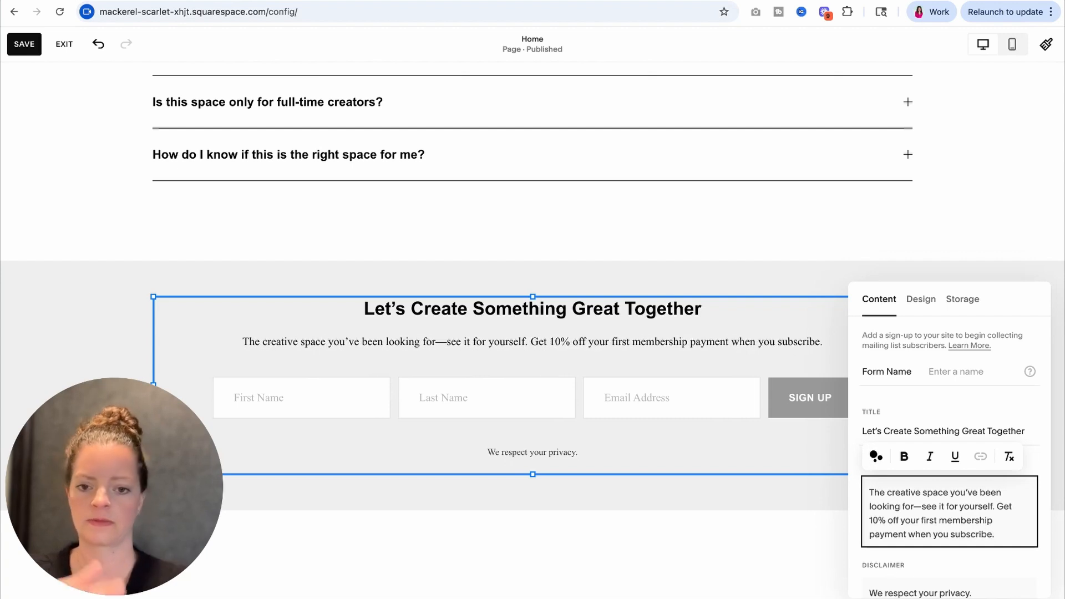
pyautogui.click(127, 331)
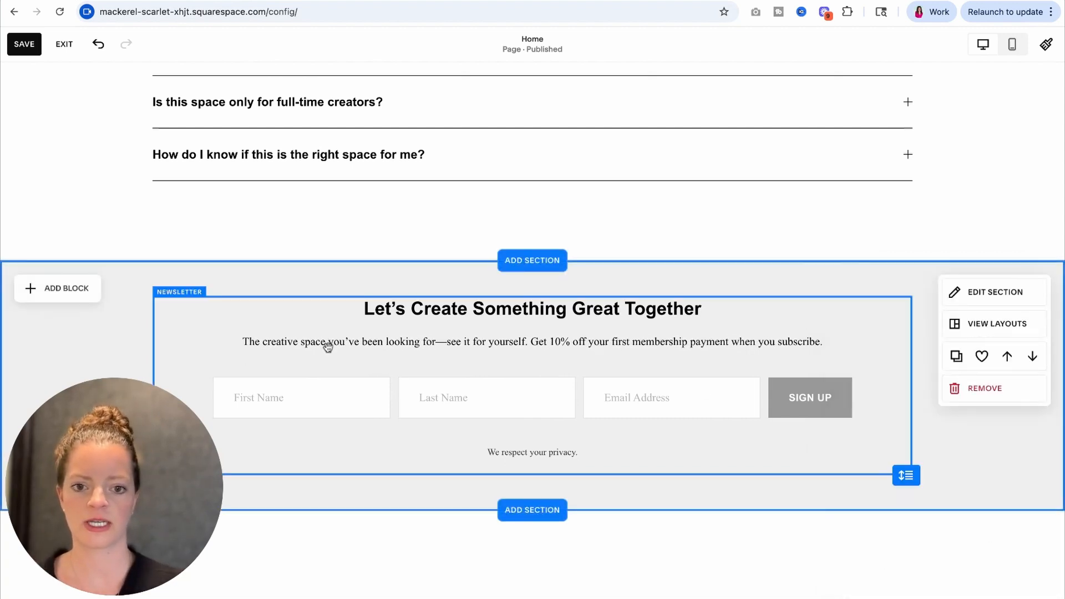
# Step: Save the newsletter section changes and leave page editing mode
pyautogui.scroll(-2, 327, 346)
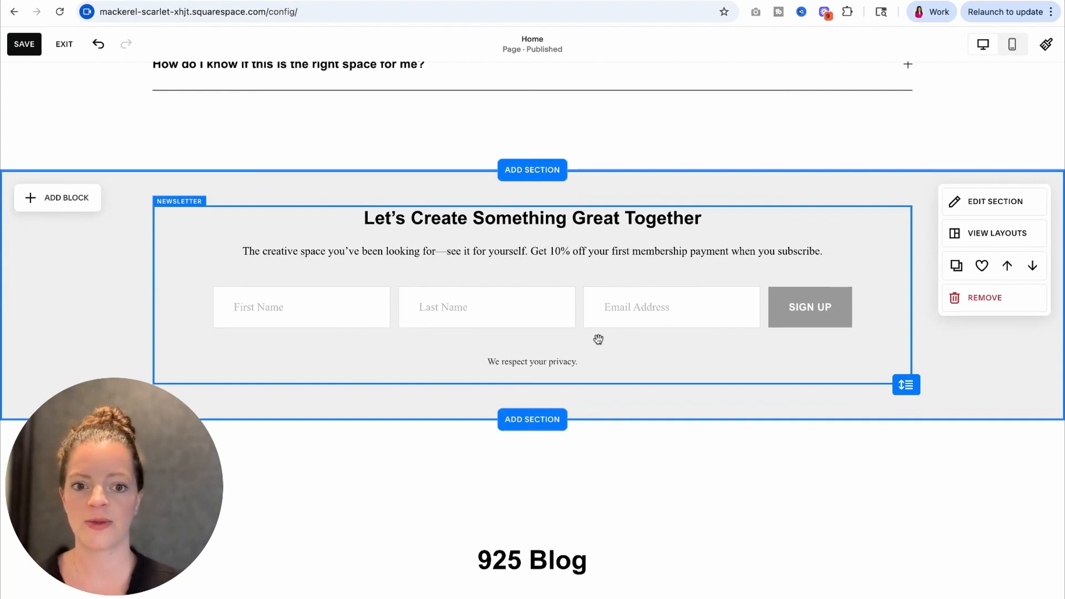
pyautogui.click(28, 47)
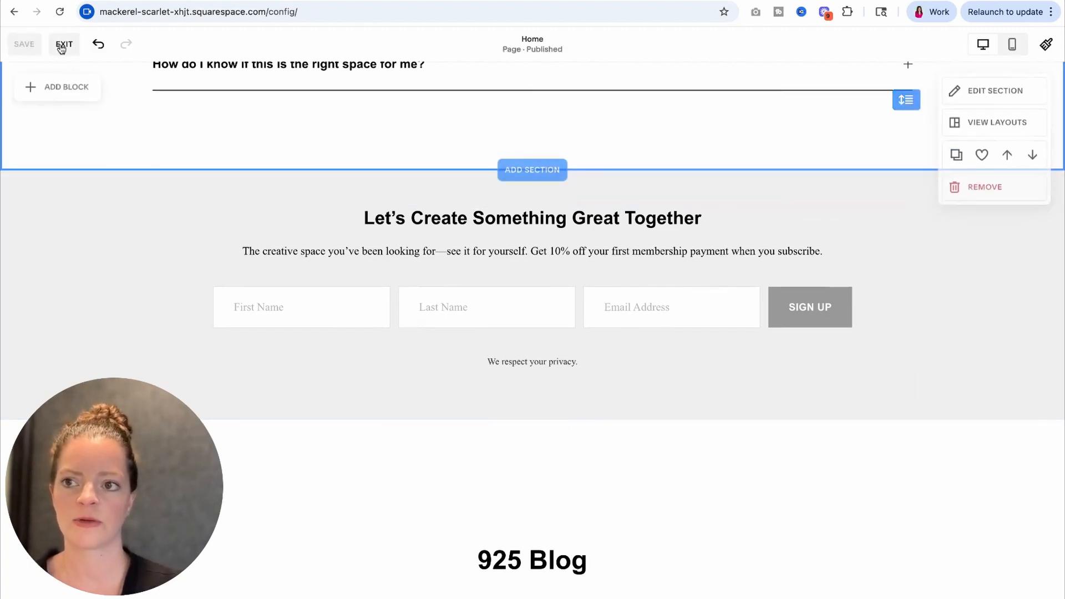
pyautogui.click(62, 44)
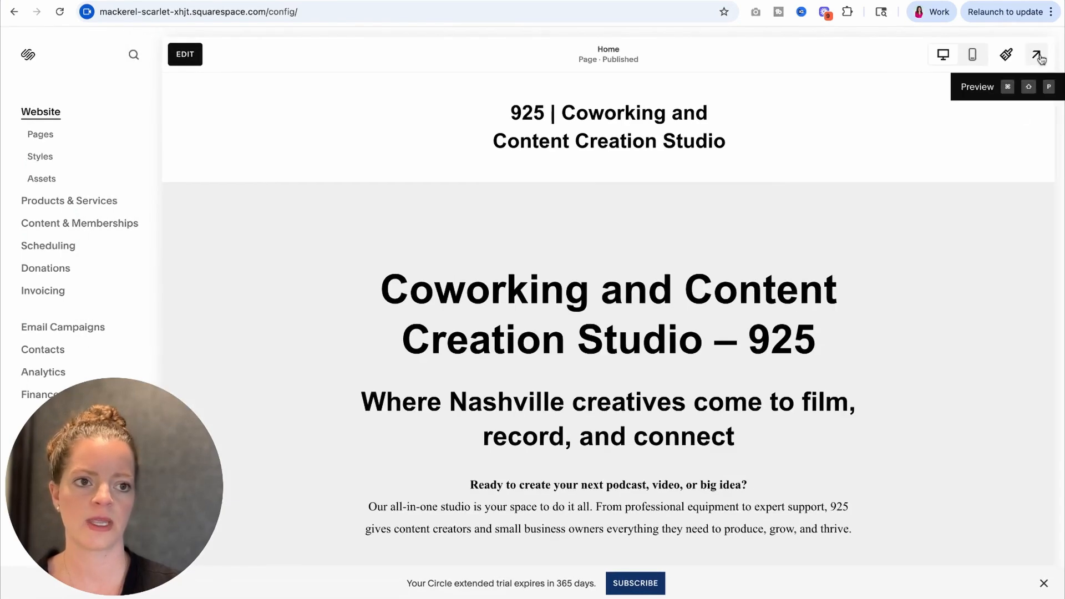
# Step: Preview the homepage full screen and examine the hero, About 925 and three-column sections for placeholder text
pyautogui.click(1036, 54)
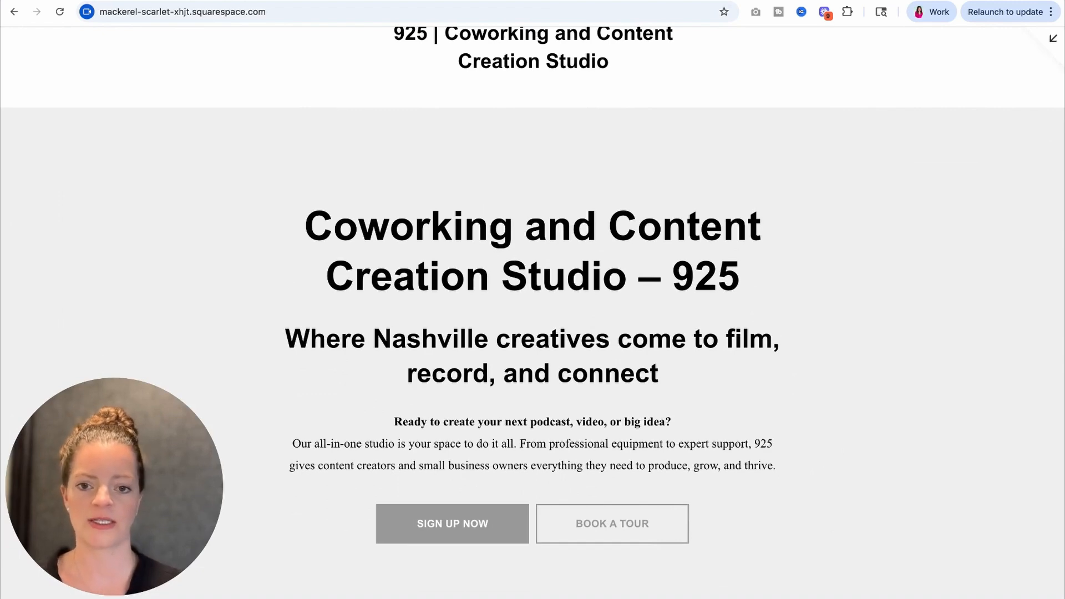
pyautogui.scroll(-2, 652, 344)
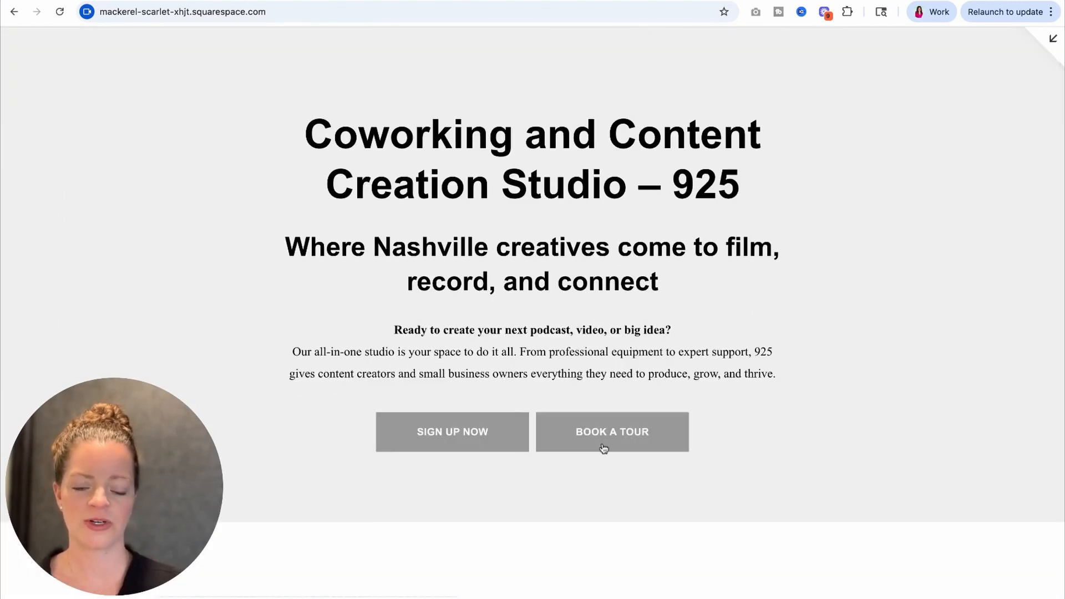
pyautogui.scroll(-10, 604, 447)
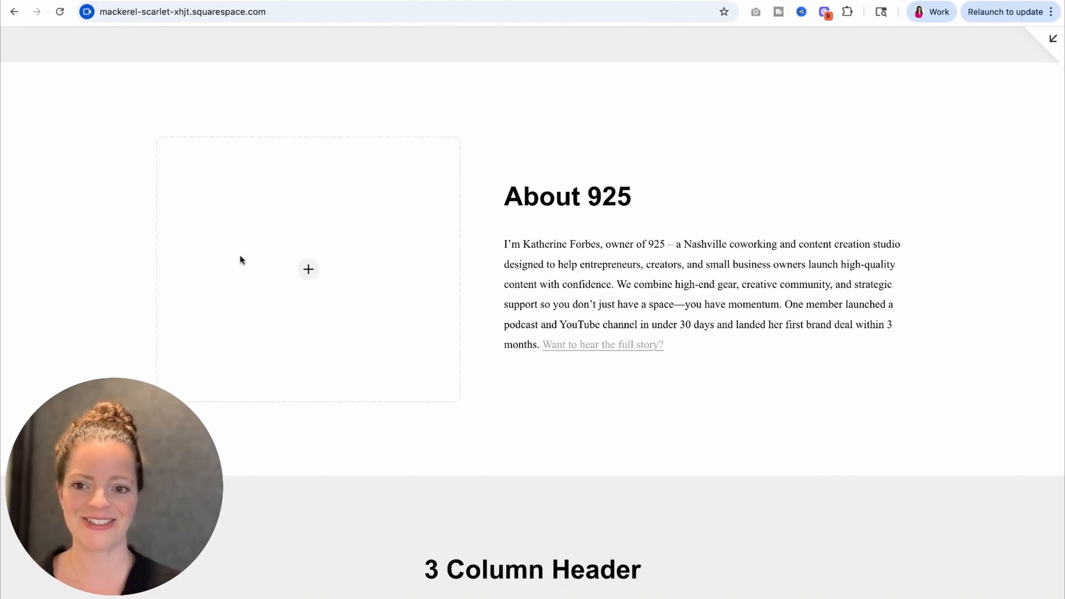
pyautogui.scroll(-1, 359, 244)
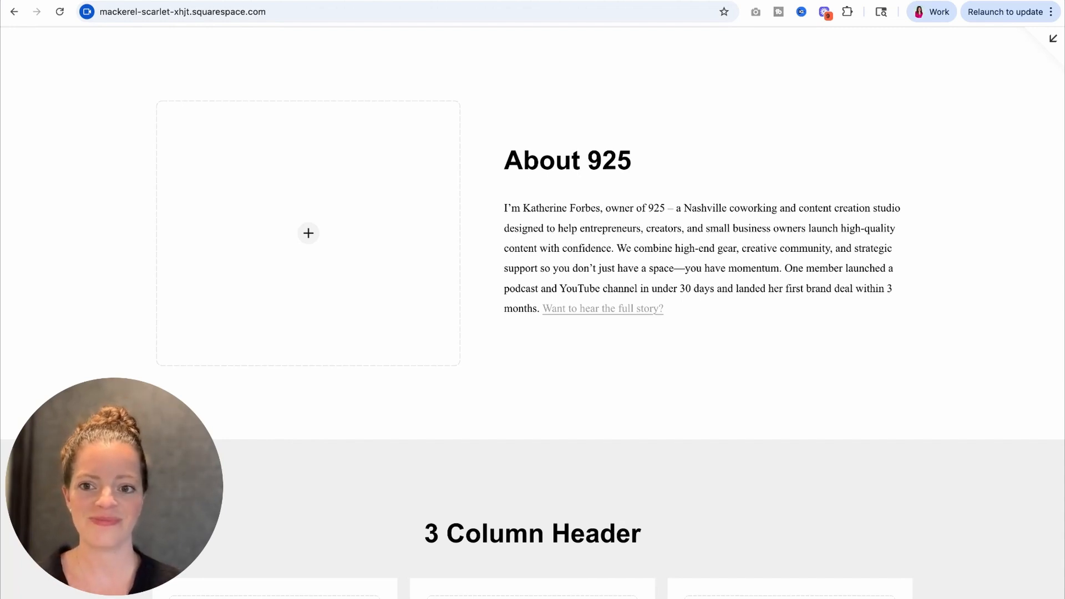
pyautogui.scroll(4, 533, 312)
pyautogui.scroll(-4, 532, 313)
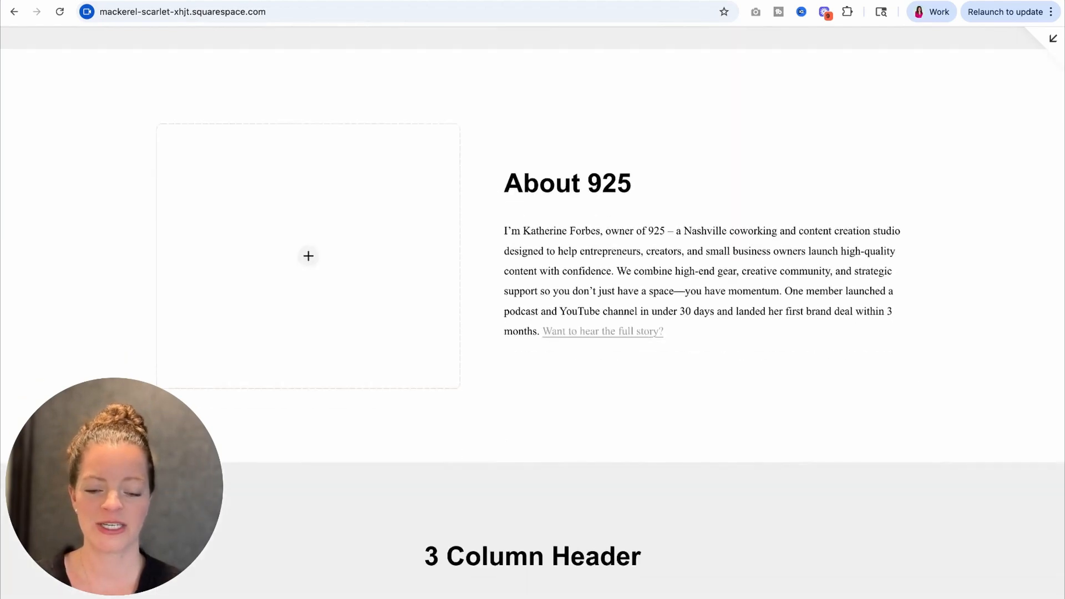
pyautogui.scroll(-9, 533, 312)
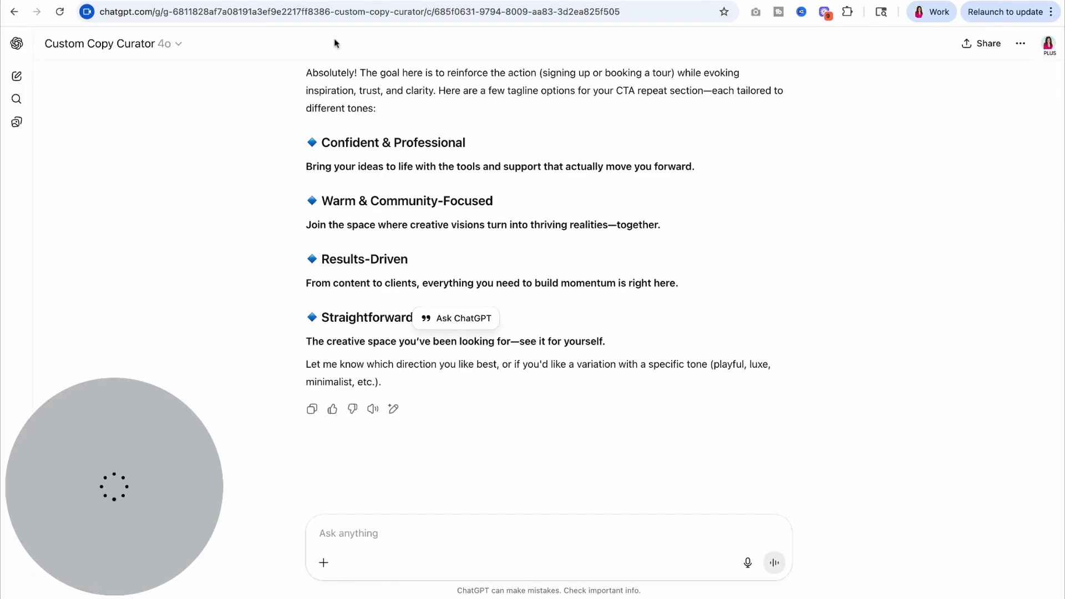
# Step: Switch to the ChatGPT copy and copy the "What You Can Do Here" heading of the three-column section
pyautogui.scroll(10, 542, 374)
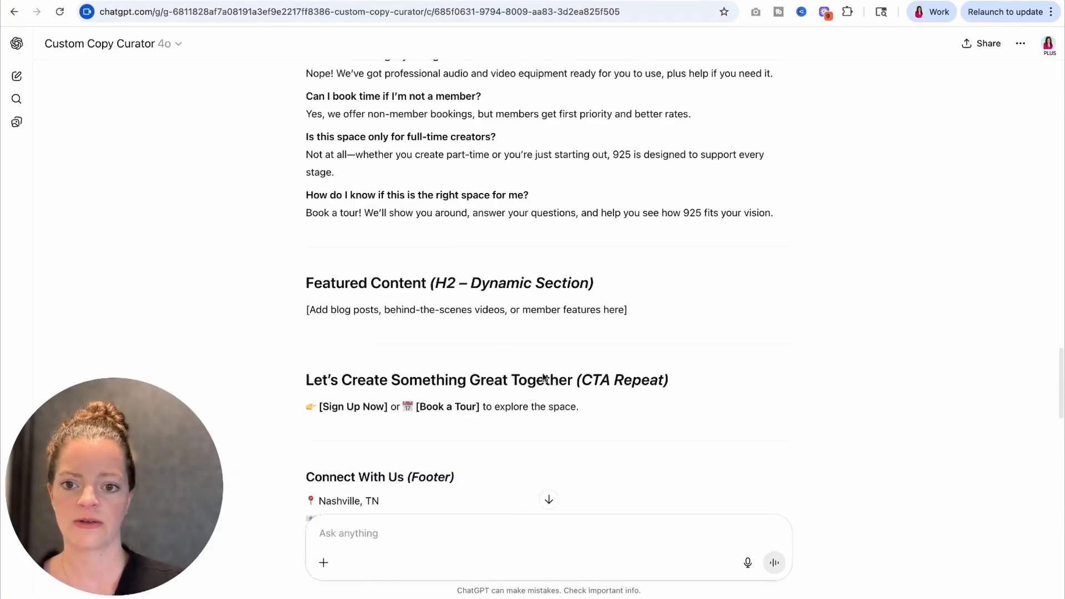
pyautogui.scroll(15, 542, 378)
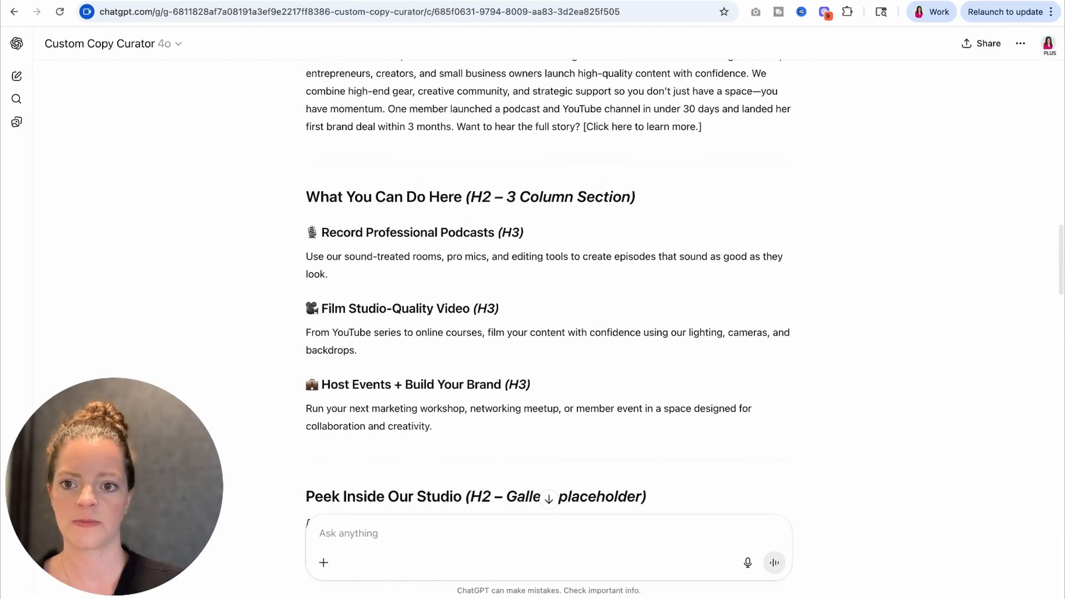
pyautogui.moveTo(300, 203); pyautogui.dragTo(461, 199)
pyautogui.hotkey('ctrl', 'c')
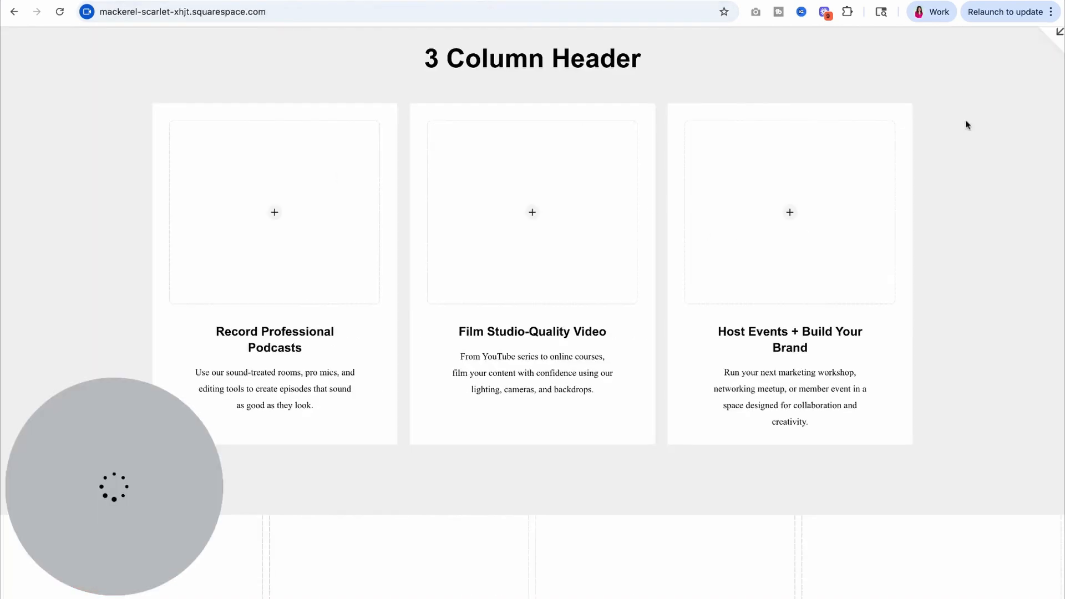
# Step: Return to the Squarespace homepage in edit mode and replace the three-column section's title with "What You Can Do Here"
pyautogui.click(1051, 40)
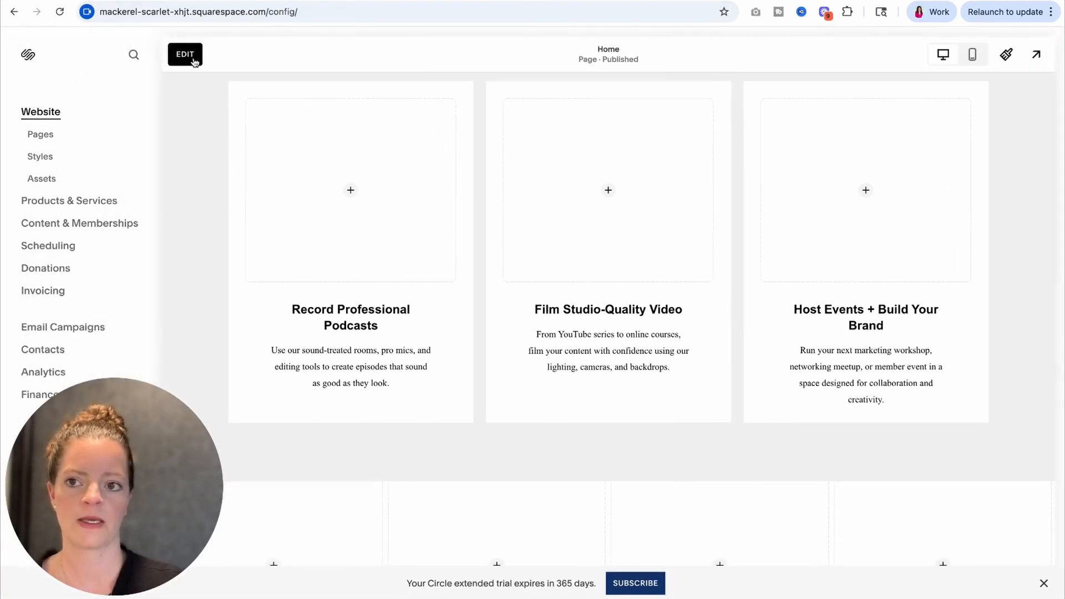
pyautogui.click(183, 52)
pyautogui.click(968, 92)
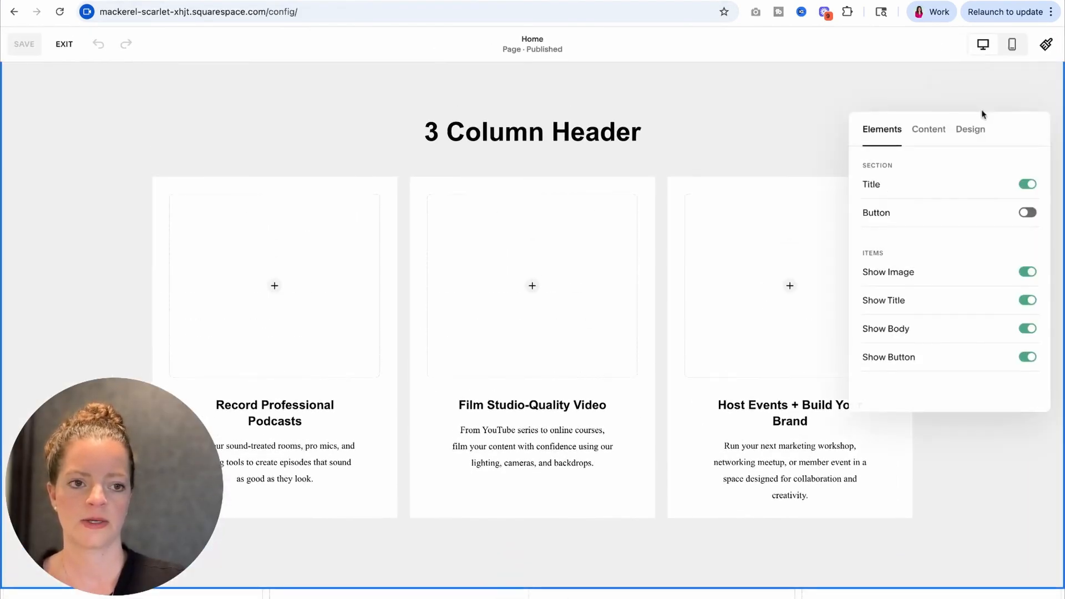
pyautogui.click(927, 131)
pyautogui.click(924, 183)
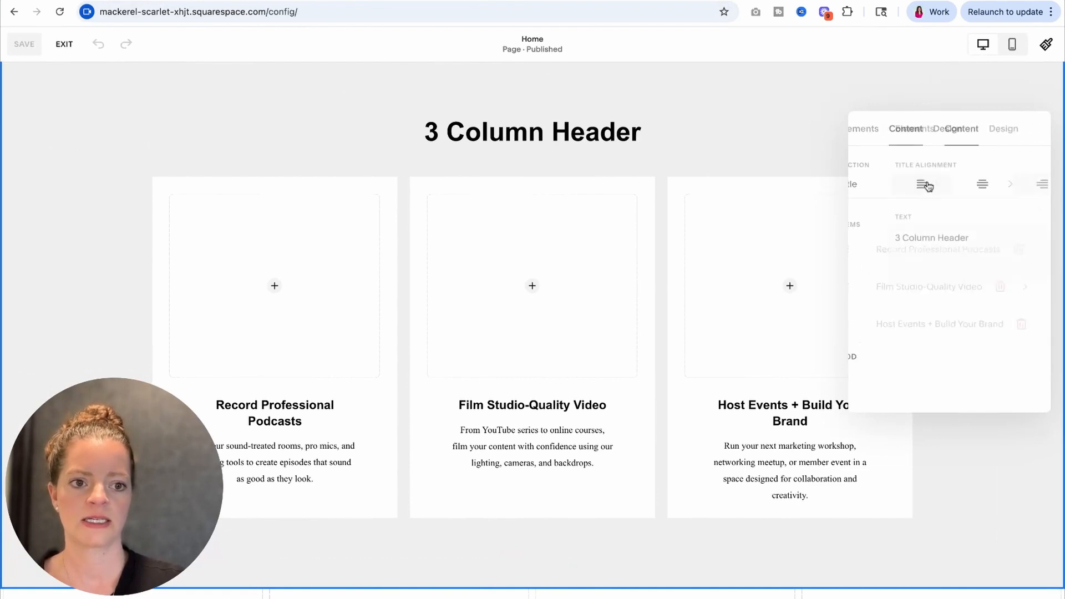
pyautogui.tripleClick(968, 237)
pyautogui.hotkey('ctrl', 'v')
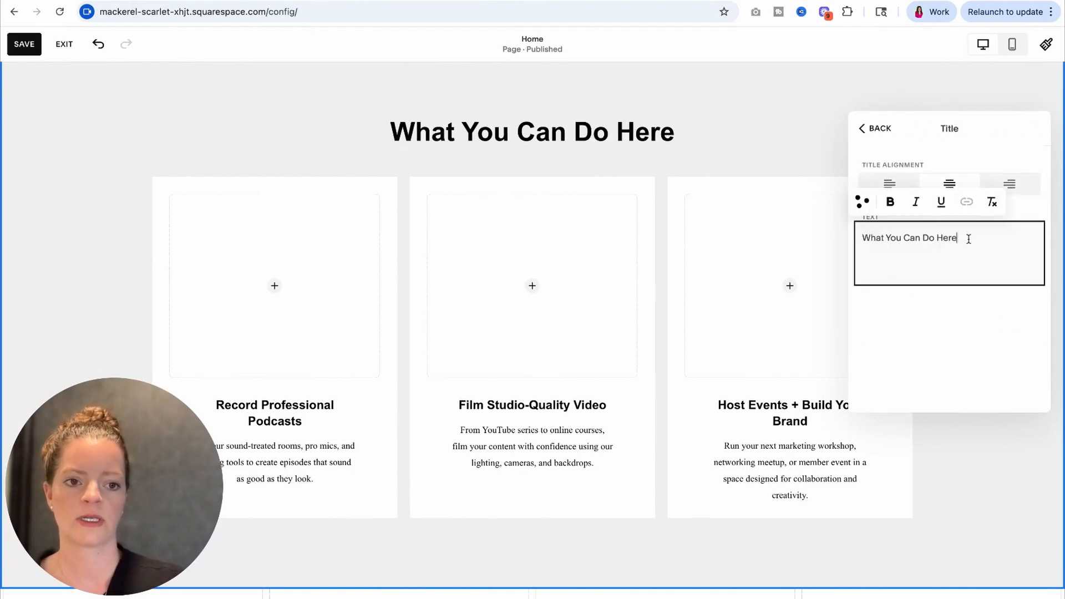
pyautogui.click(140, 185)
# Step: Turn on the section button below the three service columns
pyautogui.scroll(-3, 141, 185)
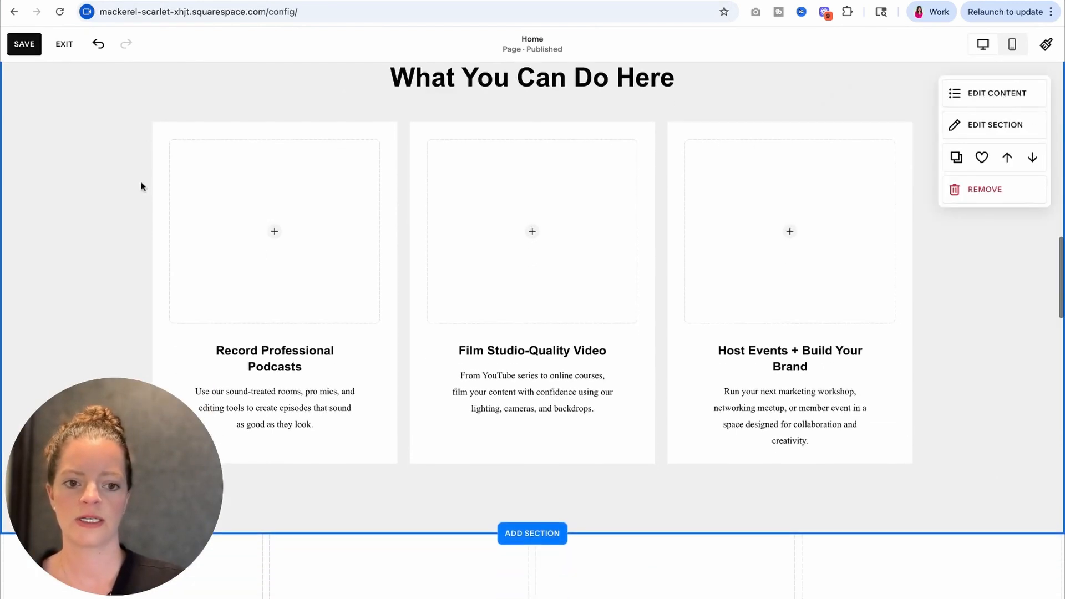
pyautogui.scroll(-1, 141, 186)
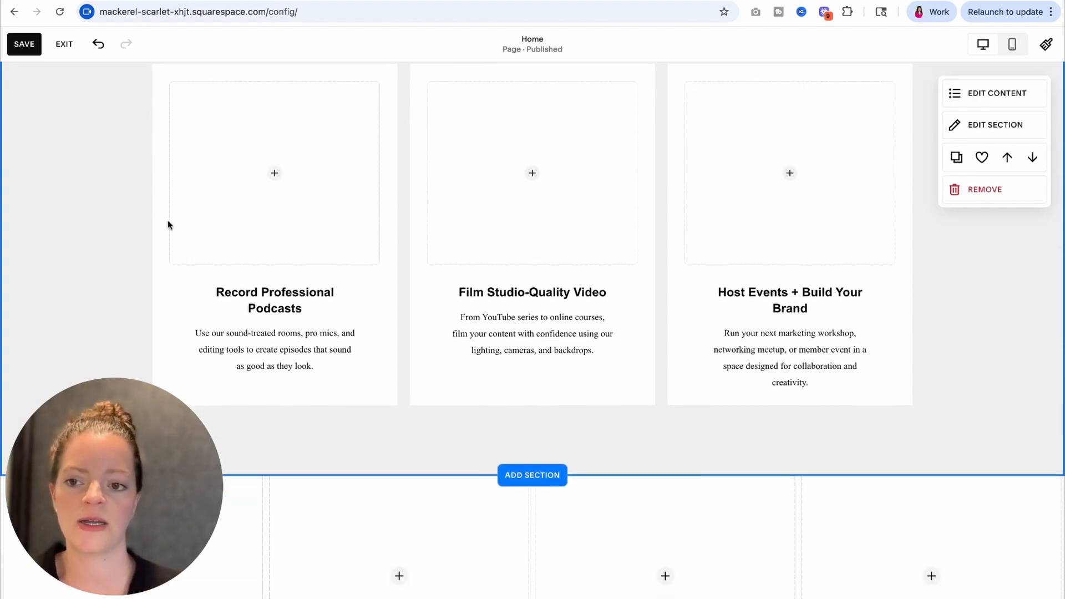
pyautogui.scroll(-1, 194, 260)
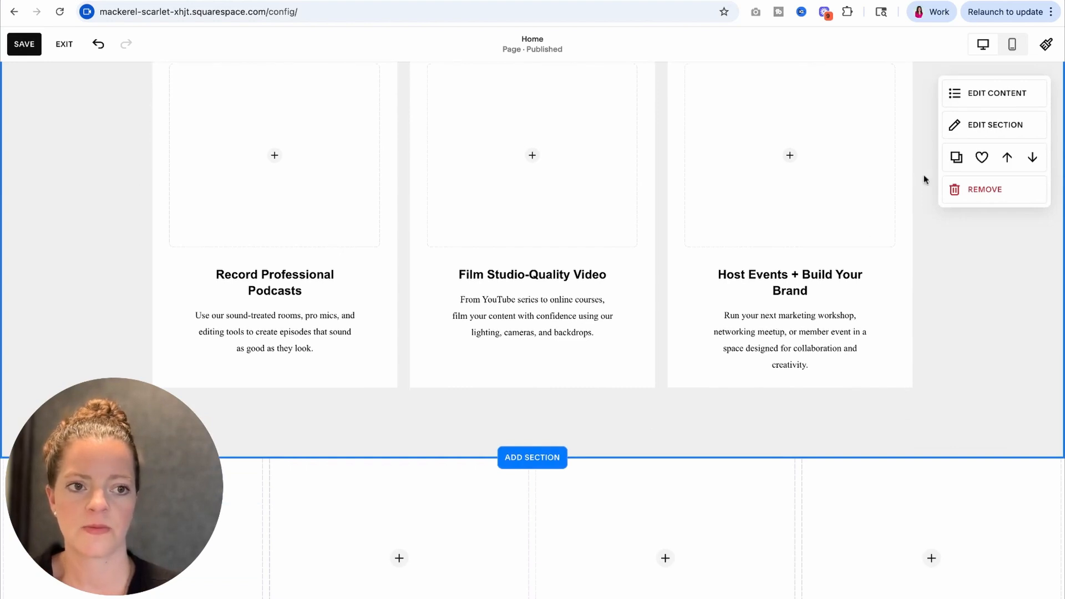
pyautogui.click(992, 94)
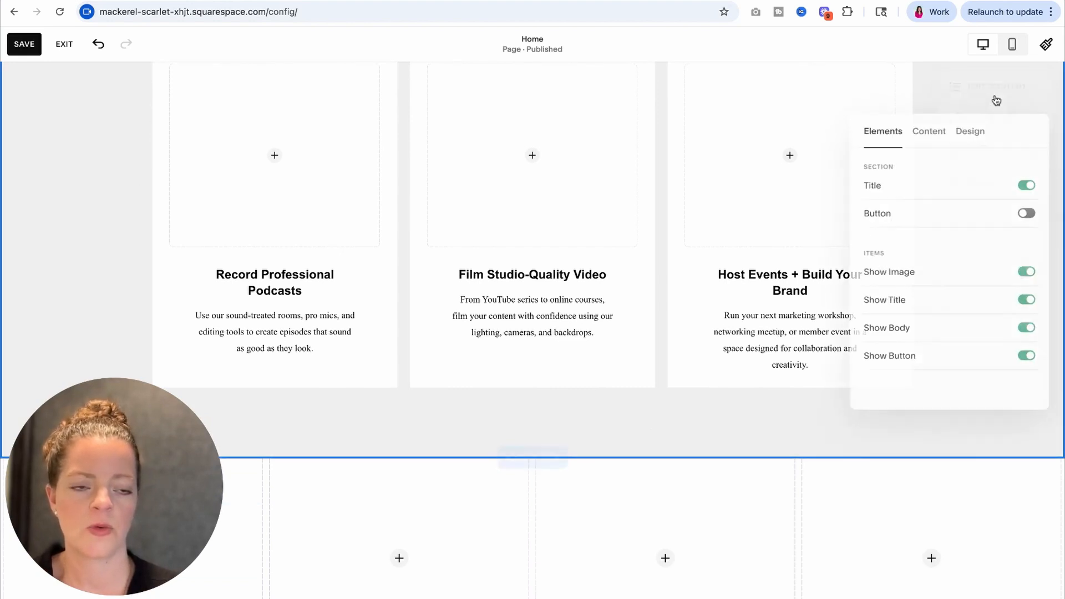
pyautogui.click(921, 217)
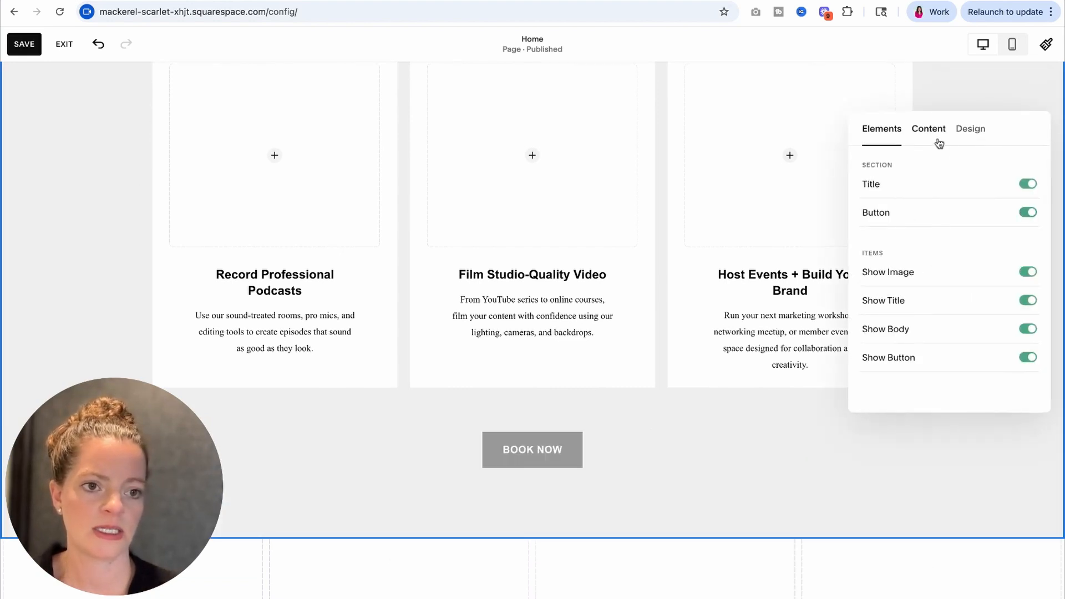
# Step: Set the three-column section button's text to "View Membership Plans" and close the section's content settings
pyautogui.click(939, 141)
pyautogui.click(933, 215)
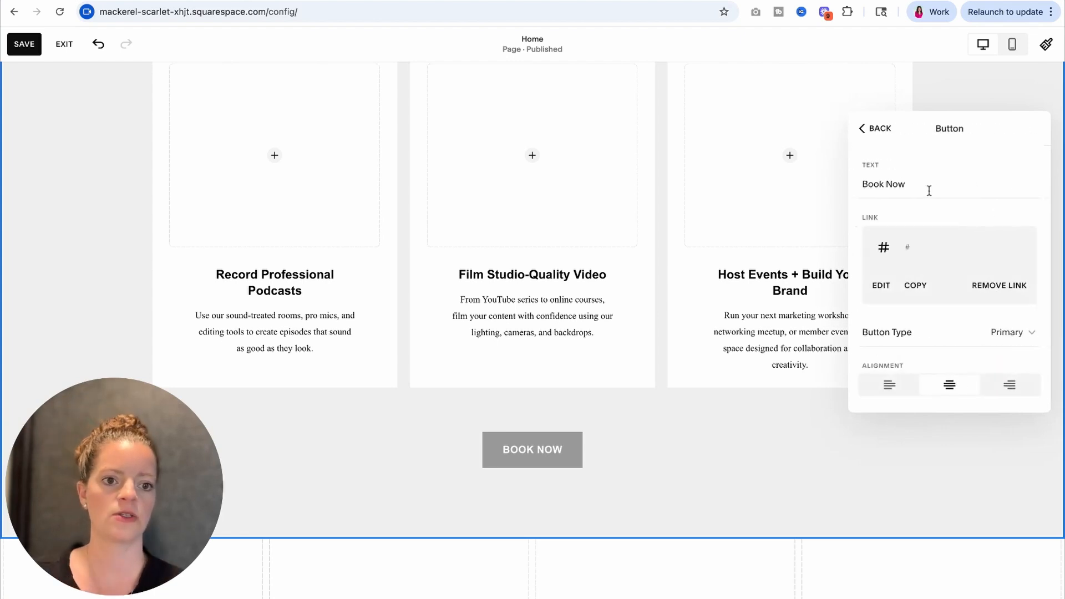
pyautogui.click(937, 186)
pyautogui.write('View ')
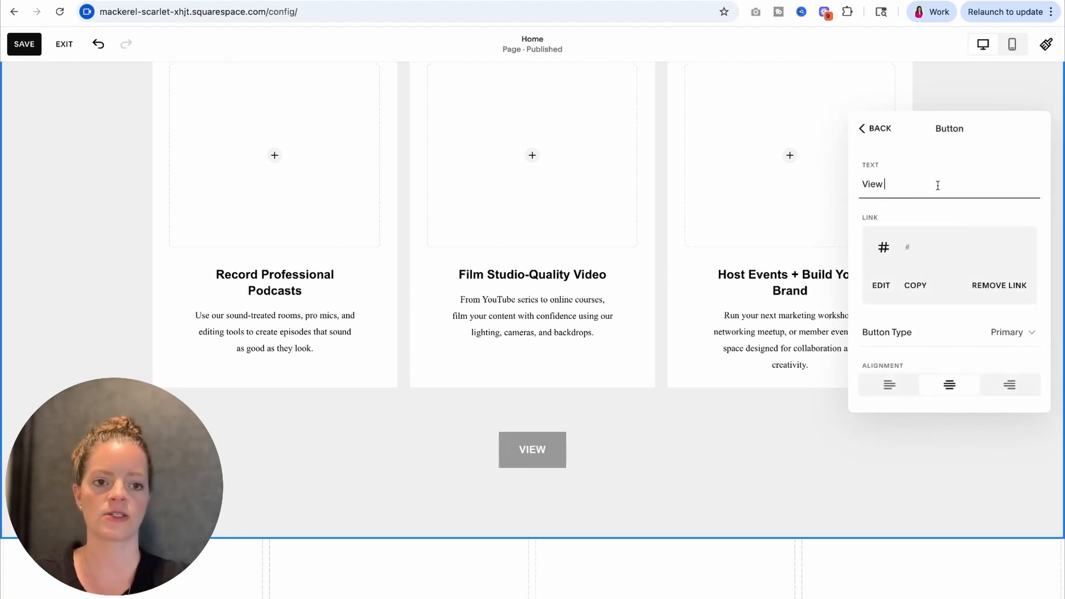
pyautogui.write('Services')
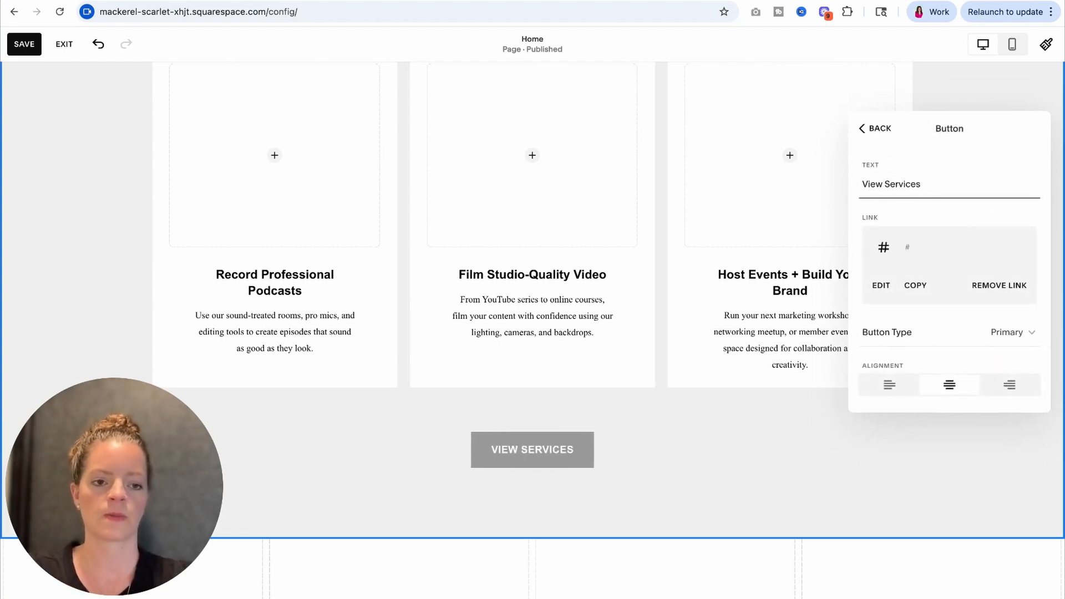
pyautogui.moveTo(920, 185); pyautogui.dragTo(886, 184)
pyautogui.write('Member')
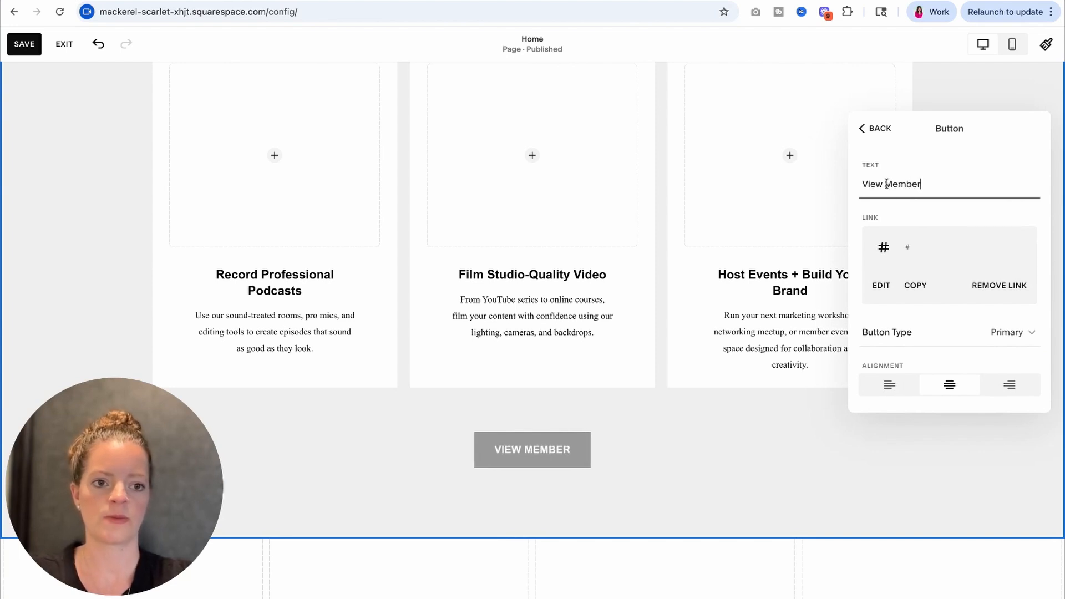
pyautogui.write('ship Plans')
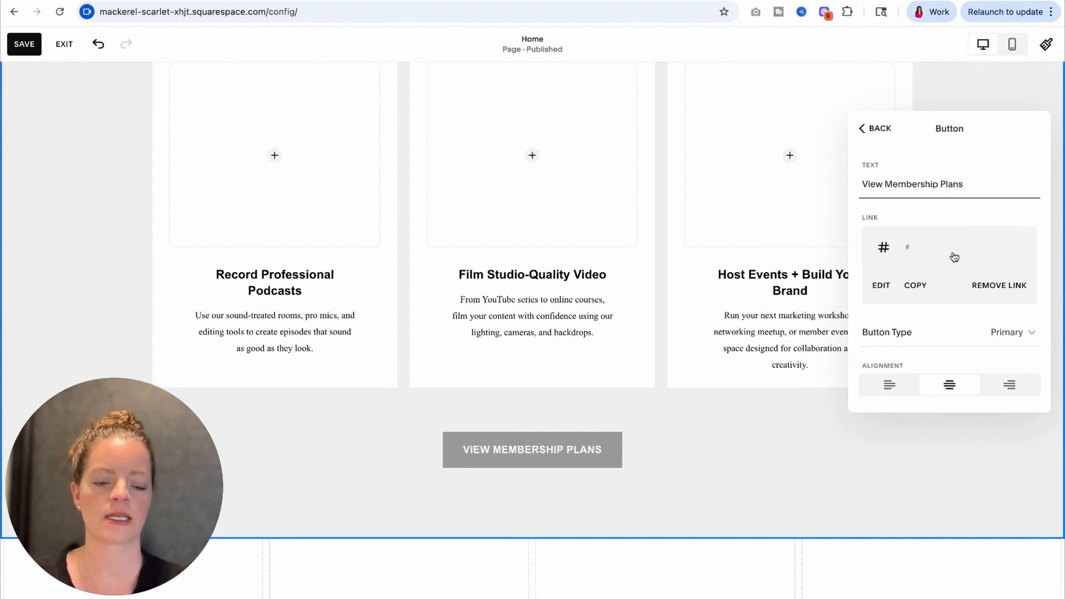
pyautogui.click(877, 127)
pyautogui.click(751, 415)
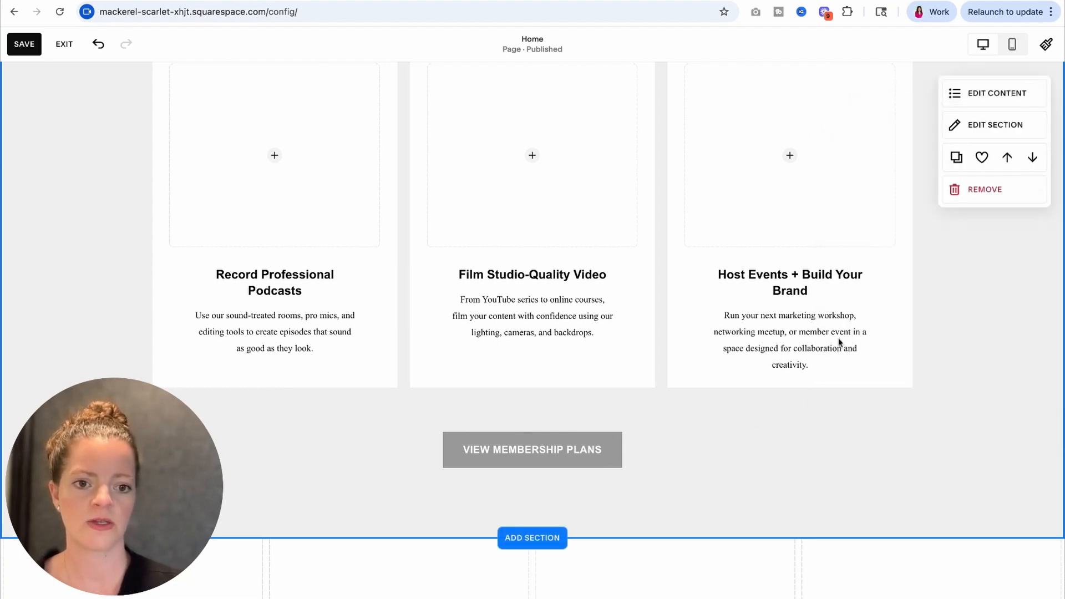
# Step: Find the testimonial section's placeholder header and copy the "What Our Creators Say" heading from the ChatGPT copy
pyautogui.scroll(3, 428, 353)
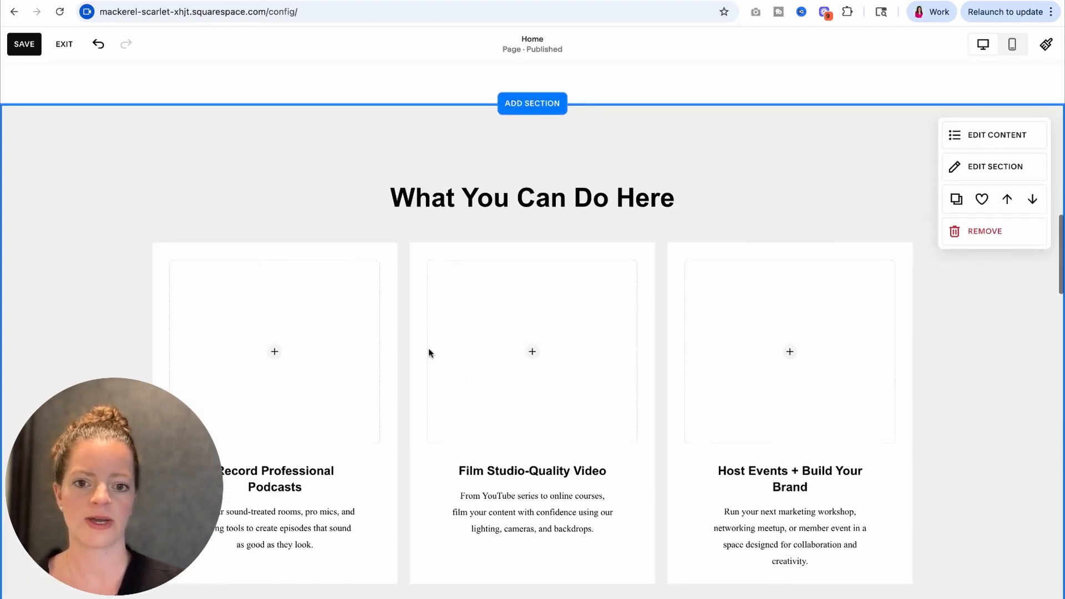
pyautogui.scroll(-1, 438, 347)
pyautogui.scroll(-4, 543, 330)
pyautogui.scroll(-5, 543, 330)
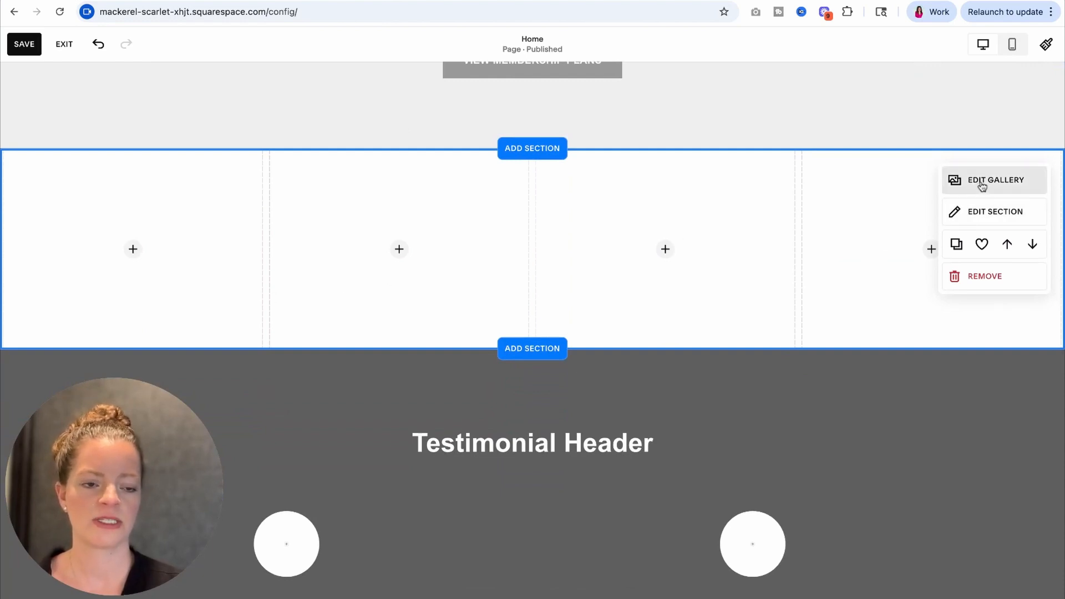
pyautogui.scroll(-2, 633, 233)
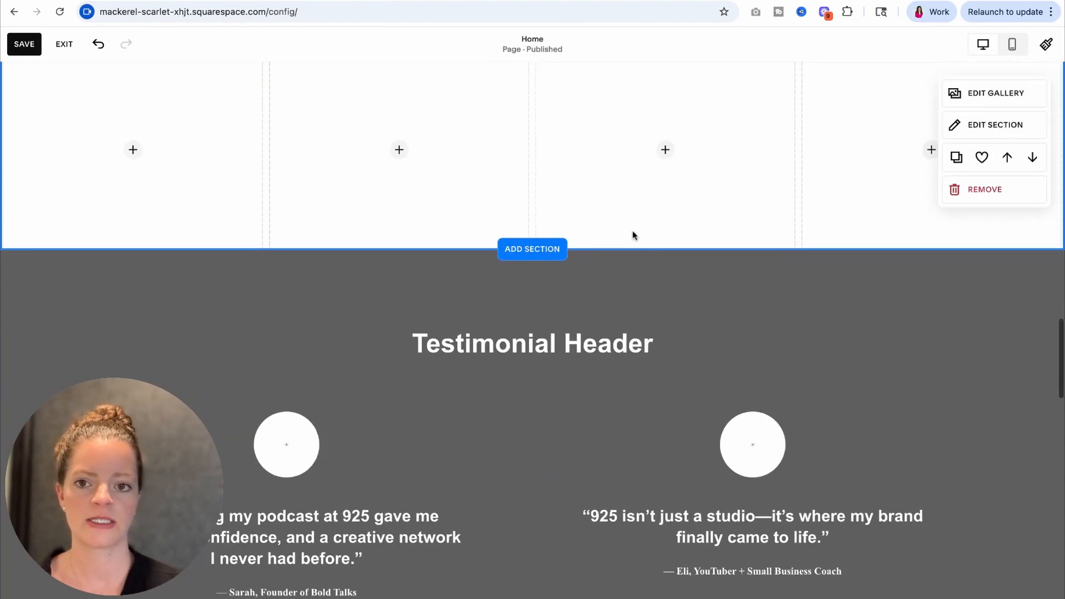
pyautogui.scroll(-3, 616, 239)
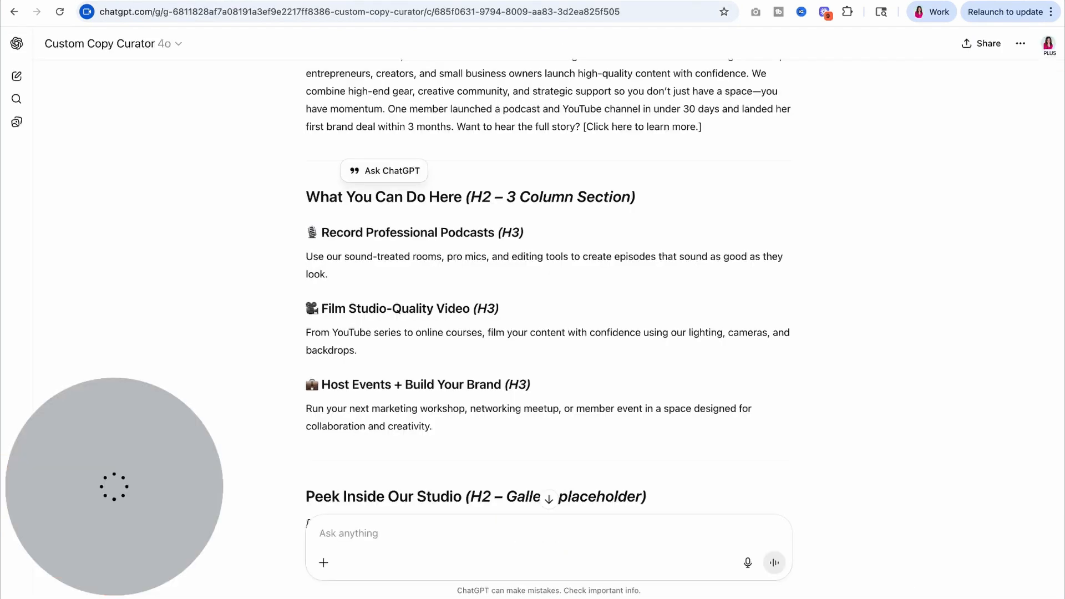
pyautogui.scroll(-6, 458, 414)
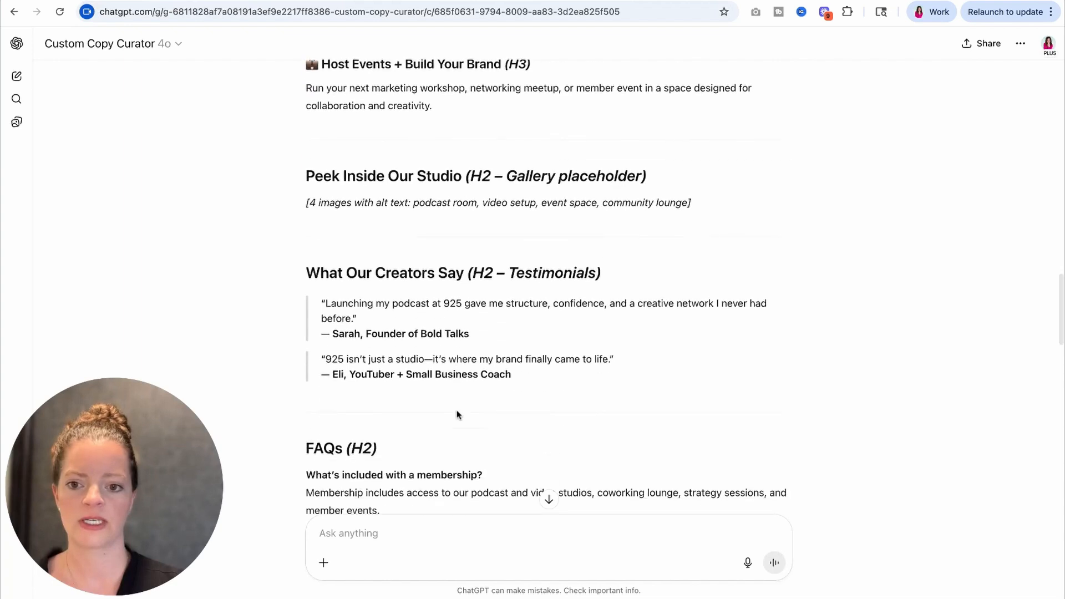
pyautogui.moveTo(304, 198); pyautogui.dragTo(463, 199)
pyautogui.press('super+c')
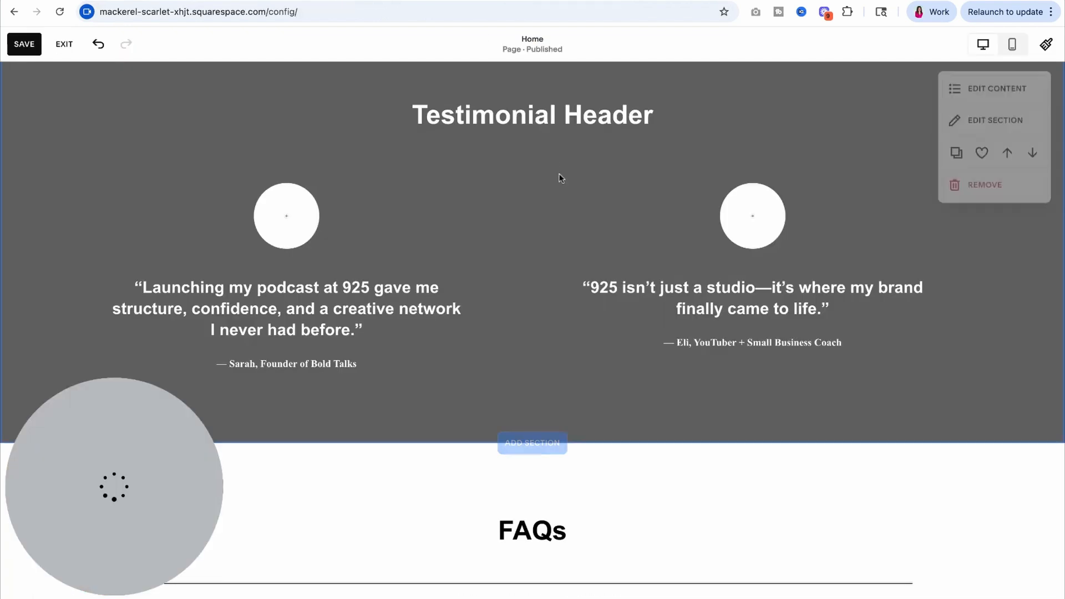
# Step: Replace the testimonial section's placeholder title with "What Our Creators Say" on the Squarespace homepage
pyautogui.click(981, 121)
pyautogui.click(935, 133)
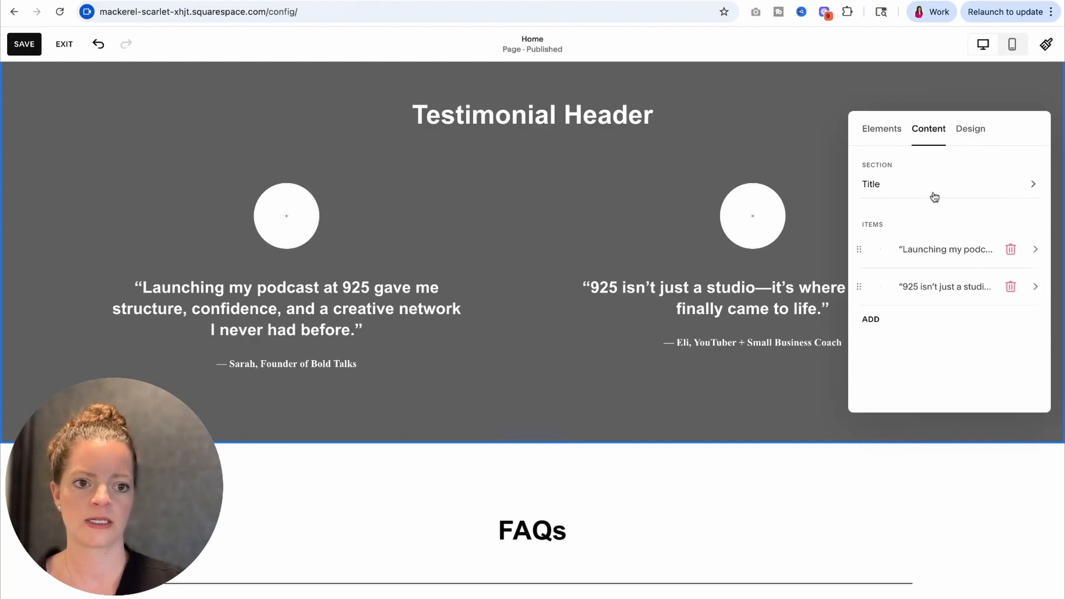
pyautogui.click(932, 196)
pyautogui.tripleClick(964, 233)
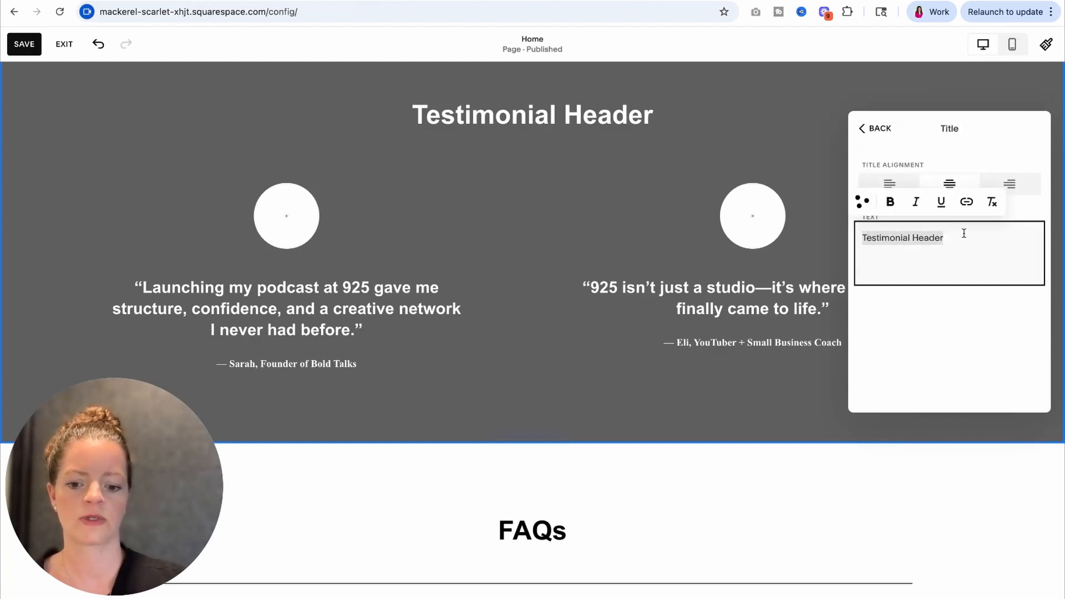
pyautogui.press('super+v')
pyautogui.click(592, 178)
# Step: Add a Summary block to the 925 Blog section near the end of the homepage
pyautogui.scroll(-1, 595, 176)
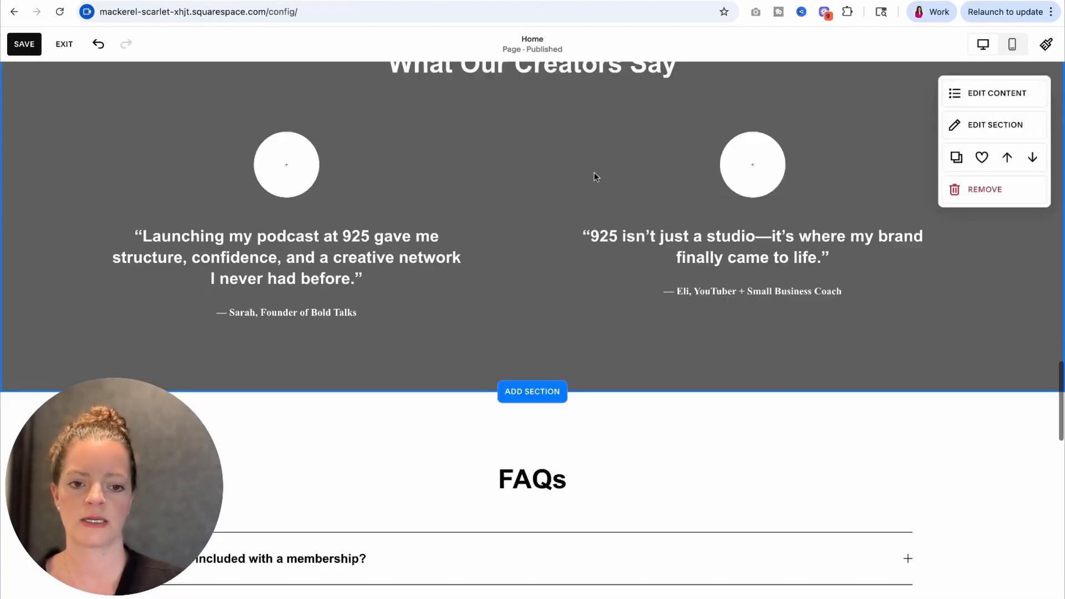
pyautogui.scroll(-5, 594, 176)
pyautogui.click(594, 175)
pyautogui.scroll(-4, 593, 176)
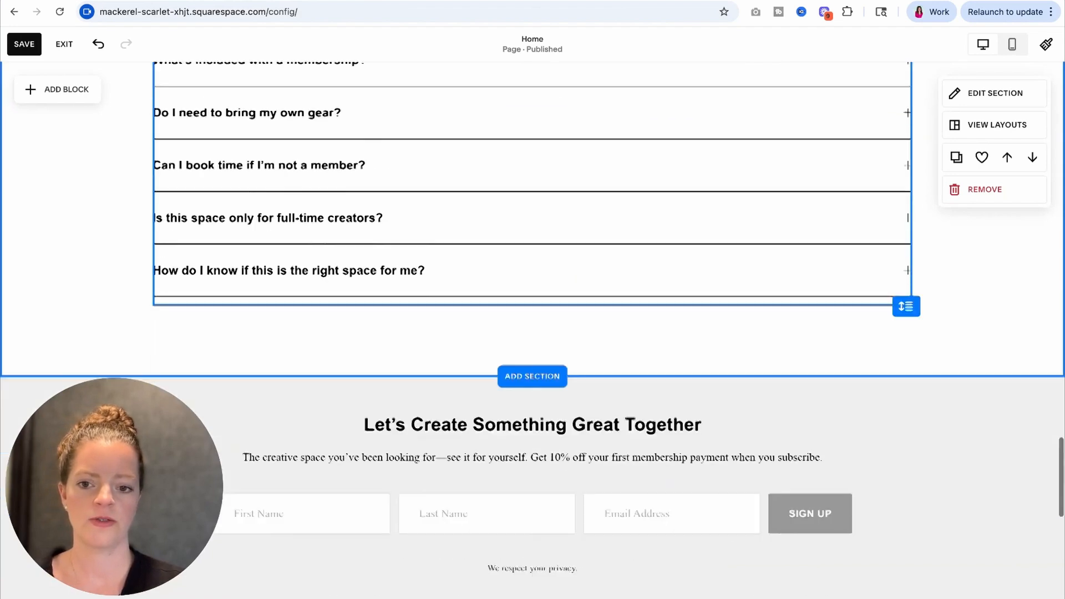
pyautogui.scroll(-7, 603, 302)
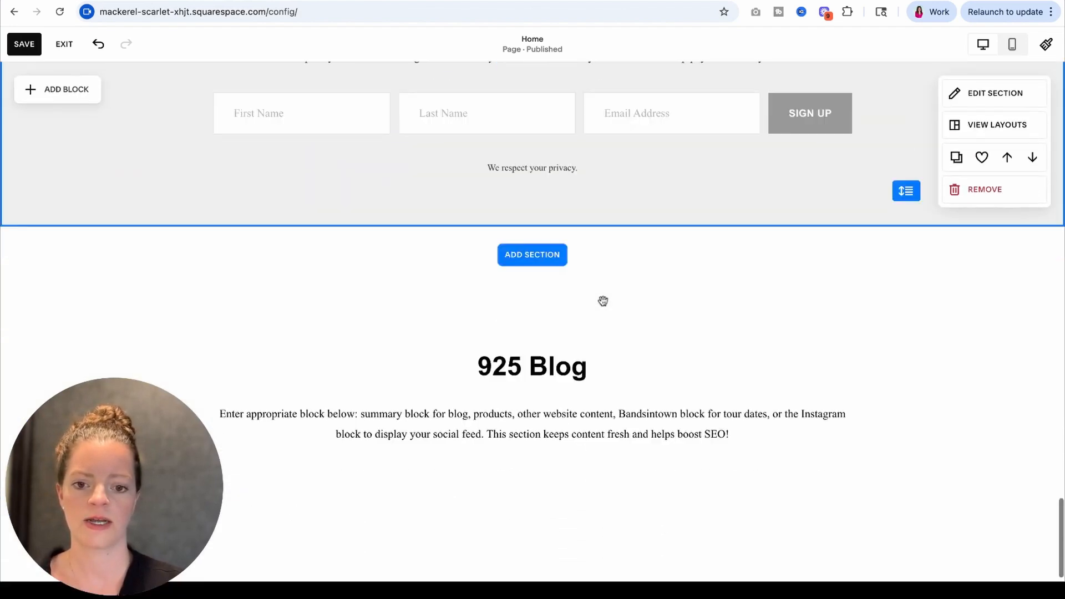
pyautogui.scroll(-3, 603, 301)
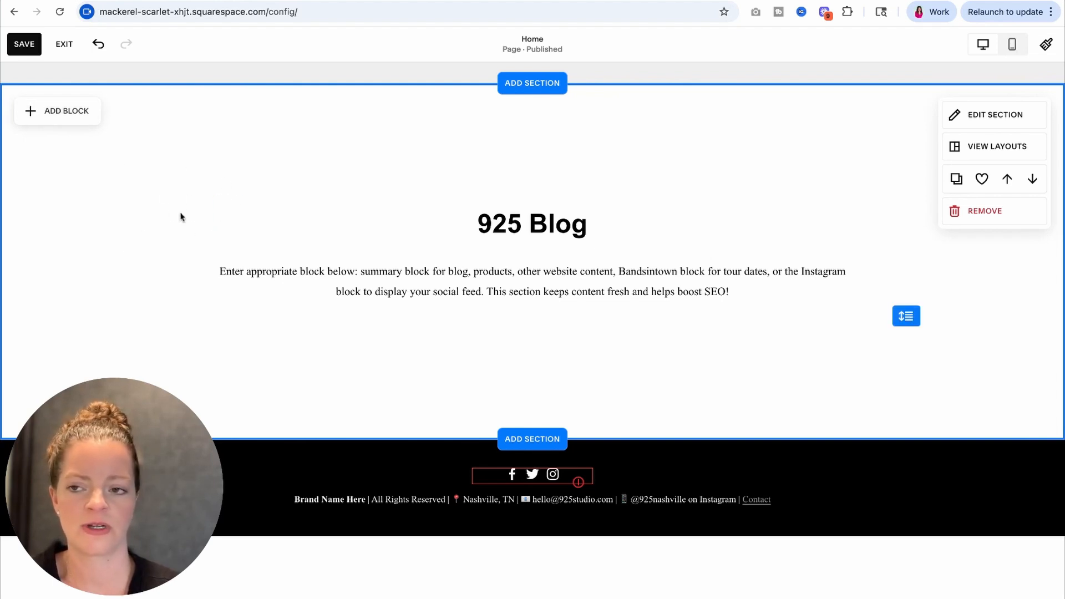
pyautogui.click(58, 112)
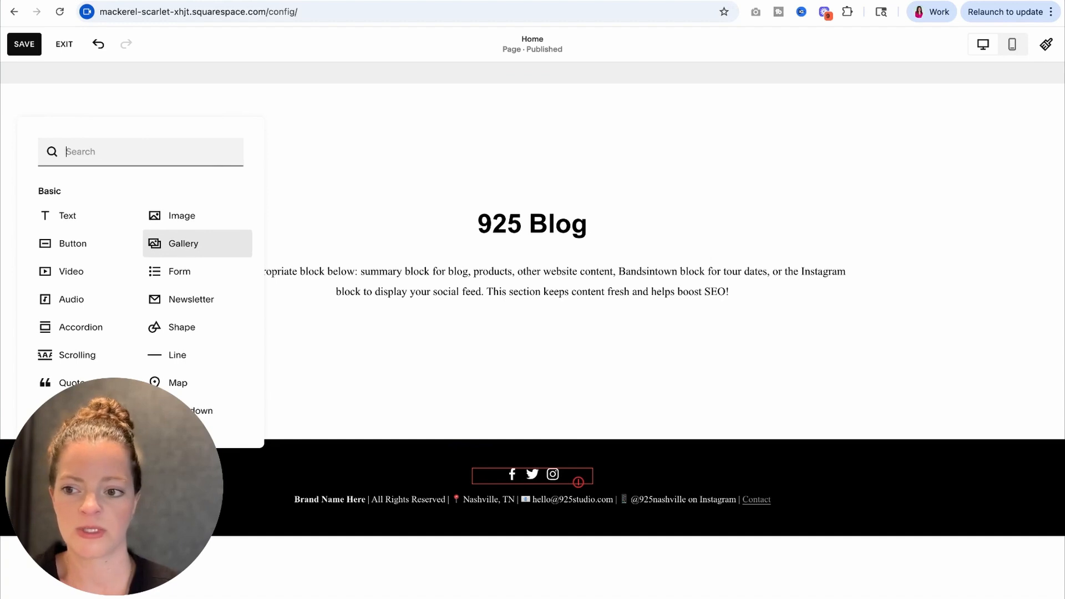
pyautogui.scroll(-3, 183, 244)
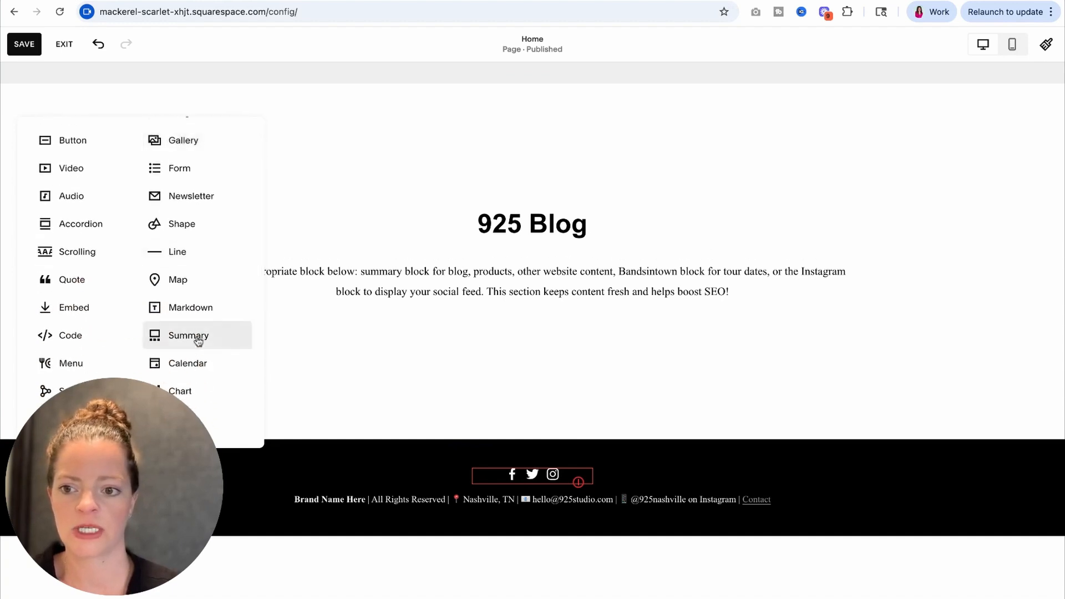
pyautogui.click(198, 341)
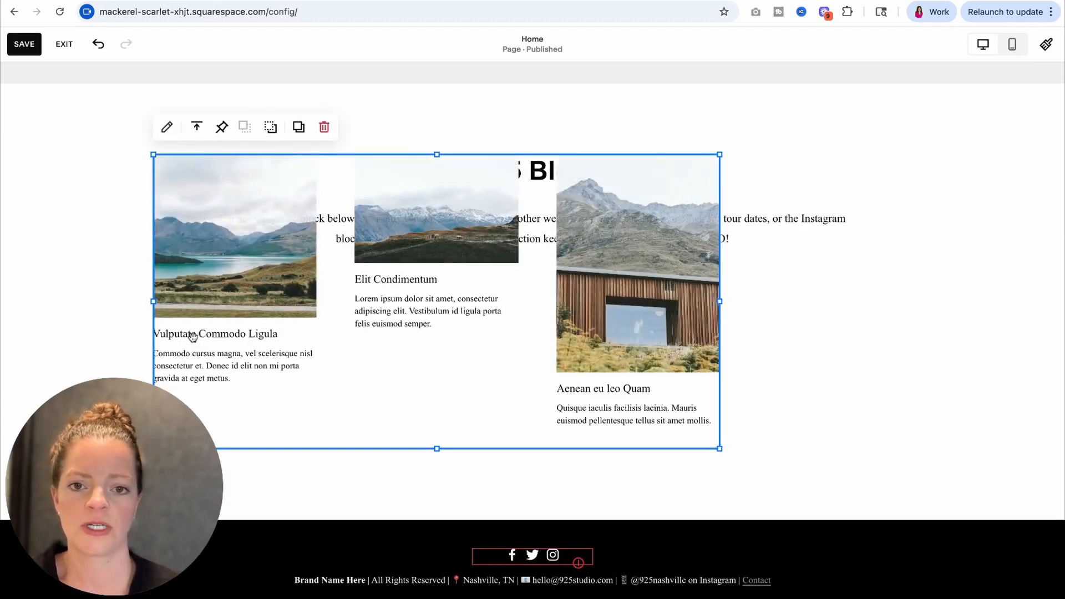